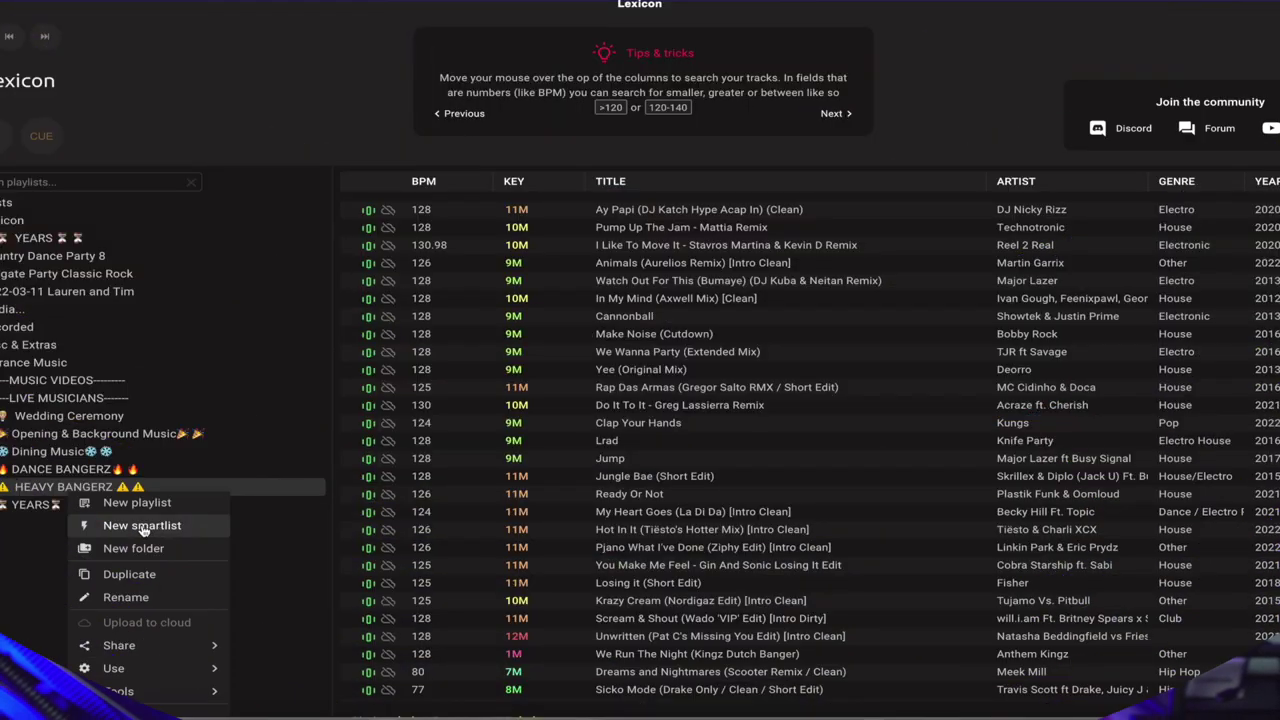
# Create a folder named DECADES with a 70s subfolder nested inside, and select 70s
pyautogui.click(145, 552)
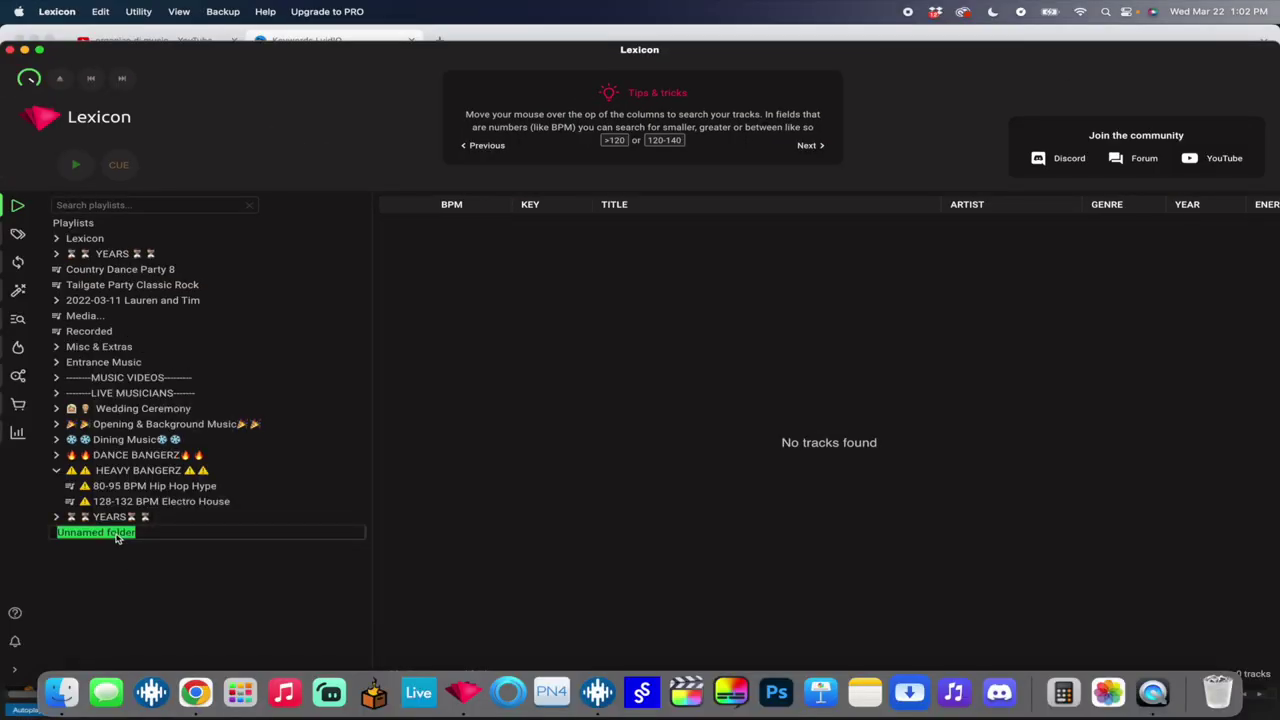
pyautogui.write('Y')
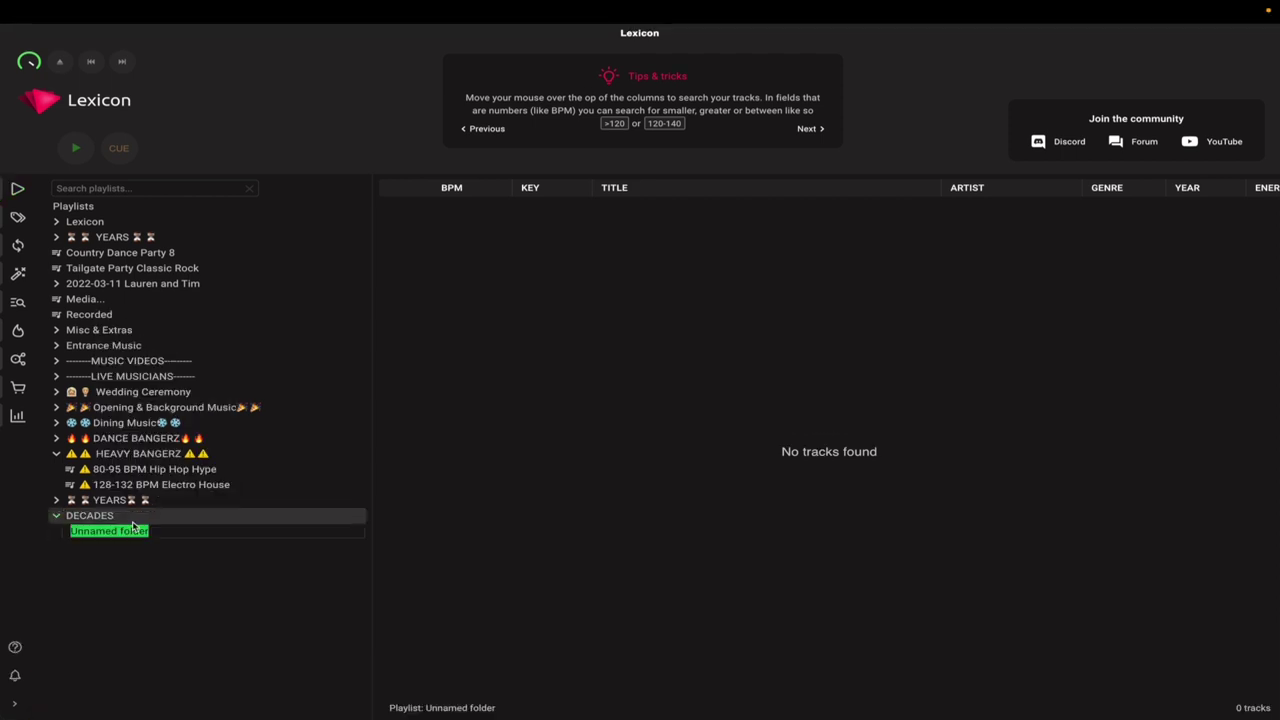
pyautogui.write('70s')
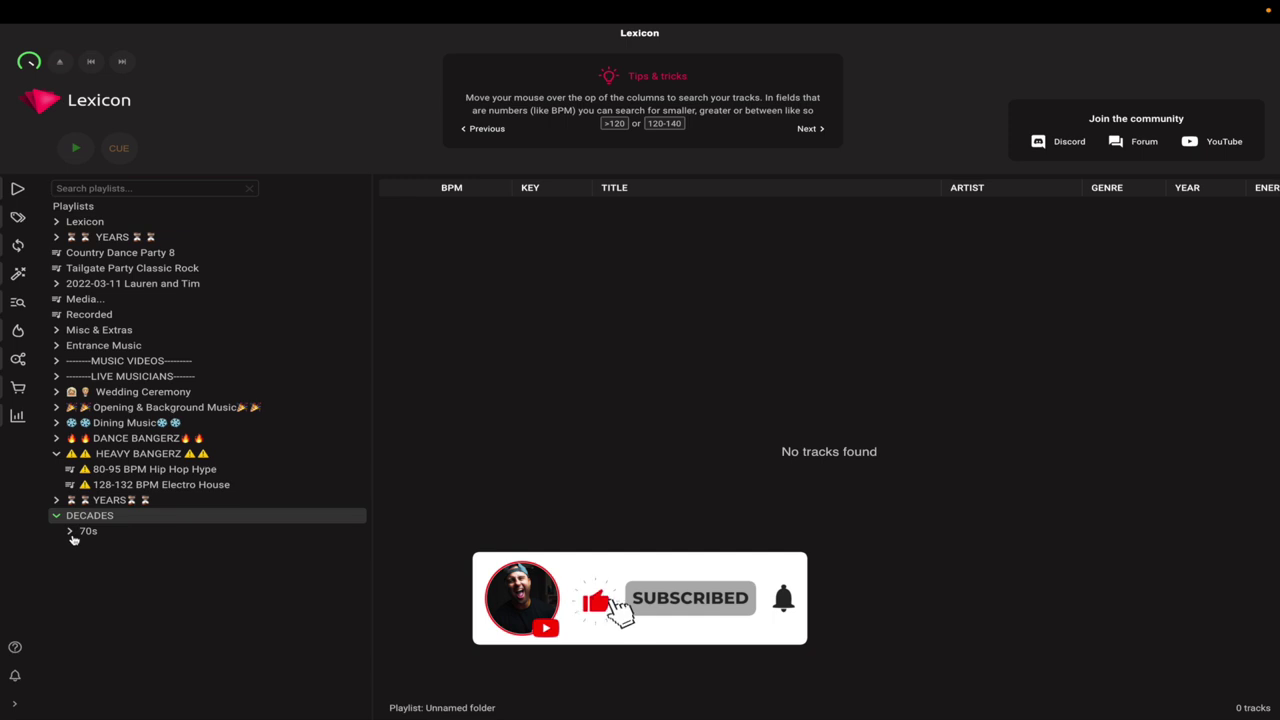
pyautogui.click(94, 533)
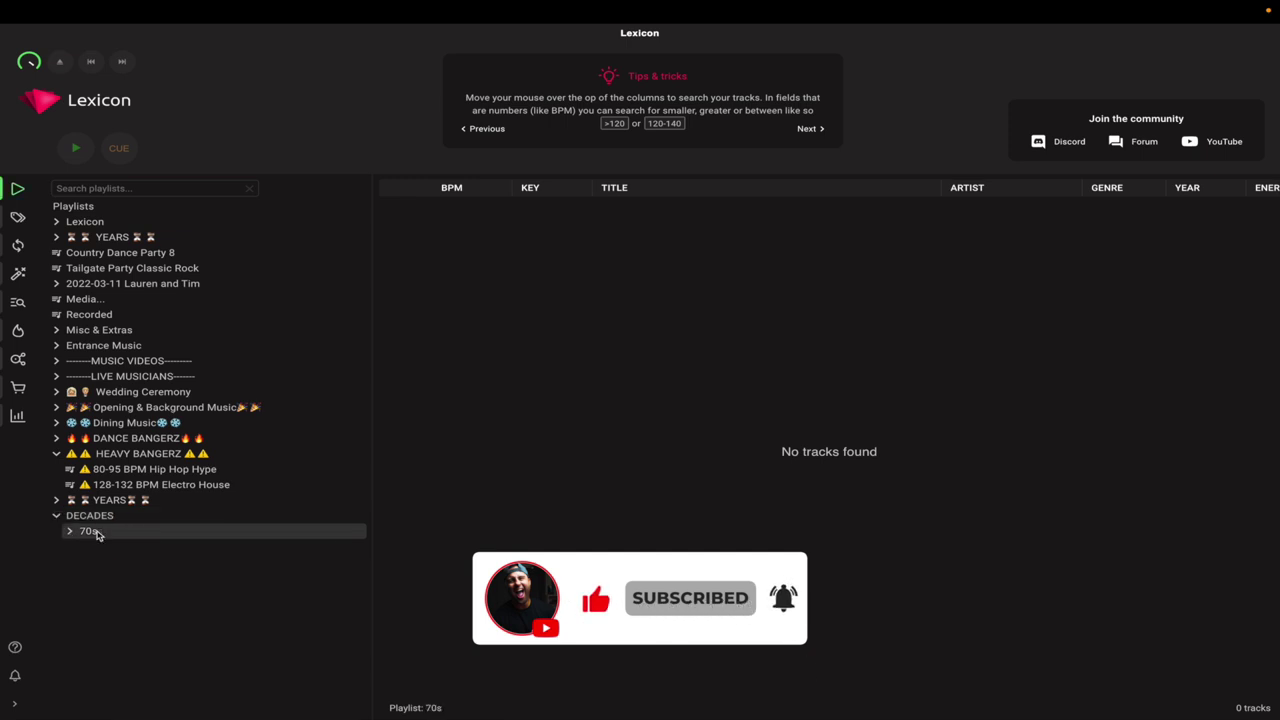
pyautogui.rightClick(97, 533)
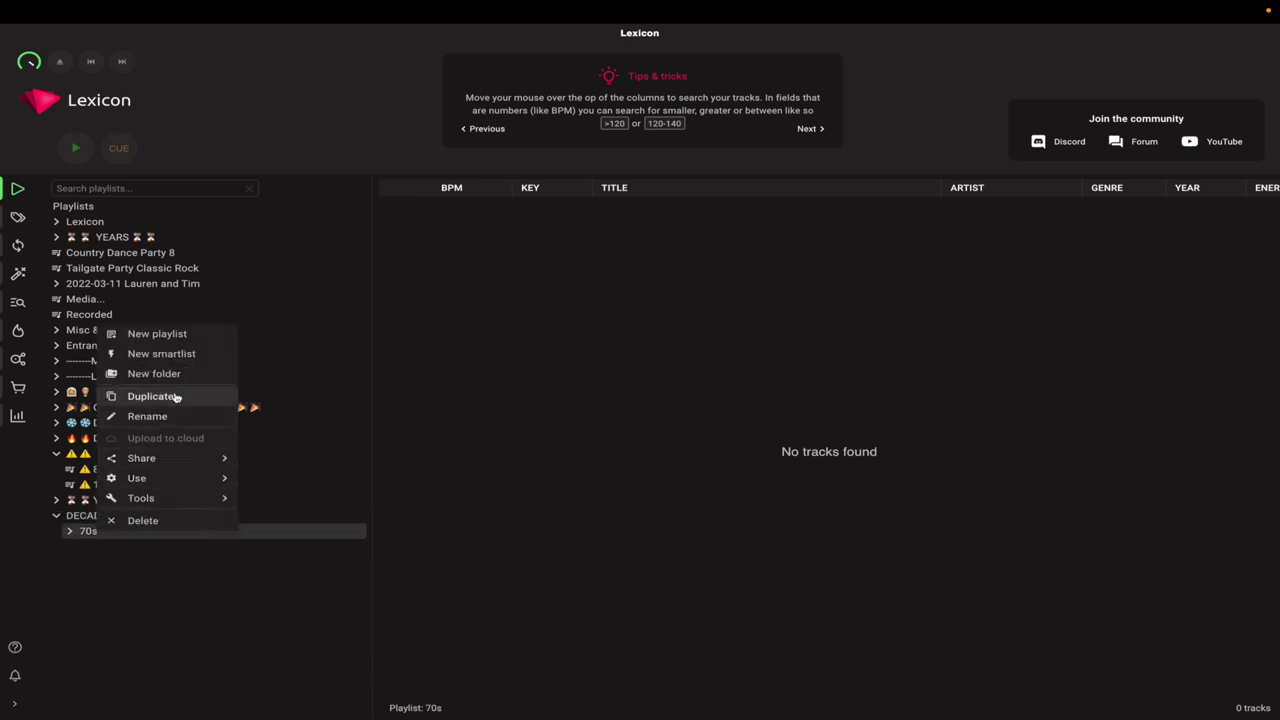
# Start a new smartlist named 'All 70s Music' with a Year ≥ 1970 rule
pyautogui.click(161, 354)
pyautogui.click(403, 233)
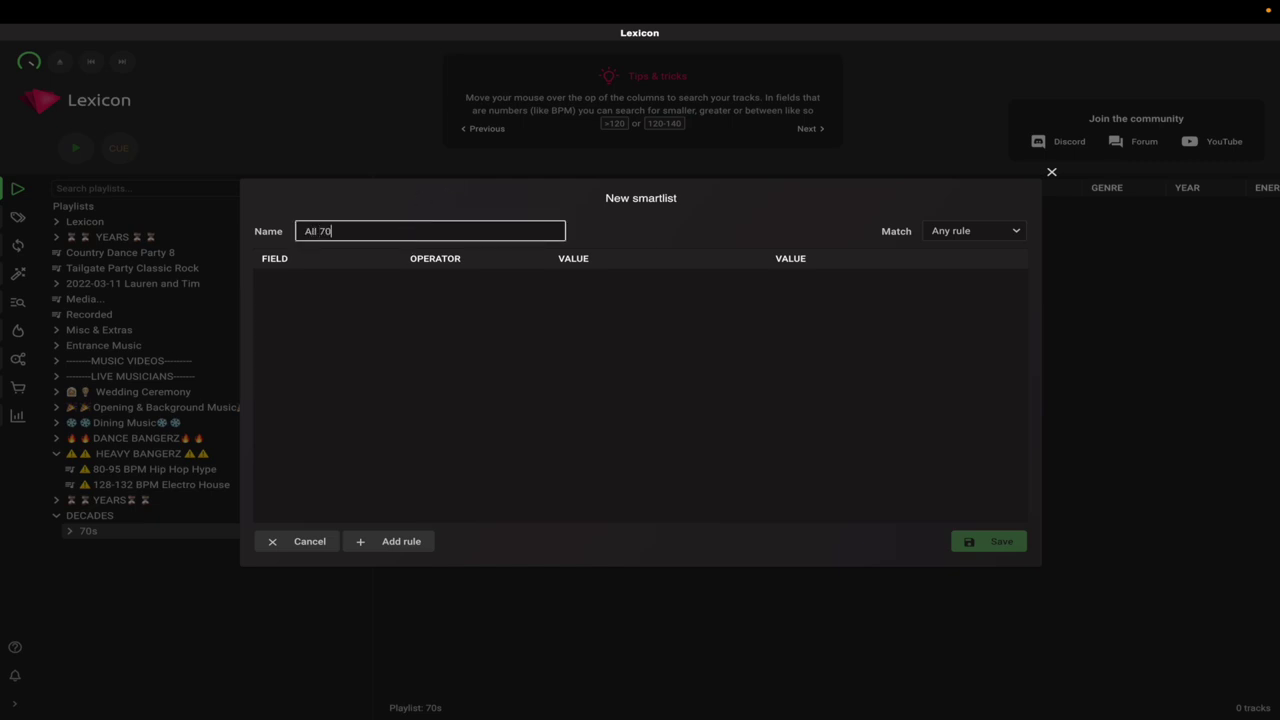
pyautogui.write('All 70s Music')
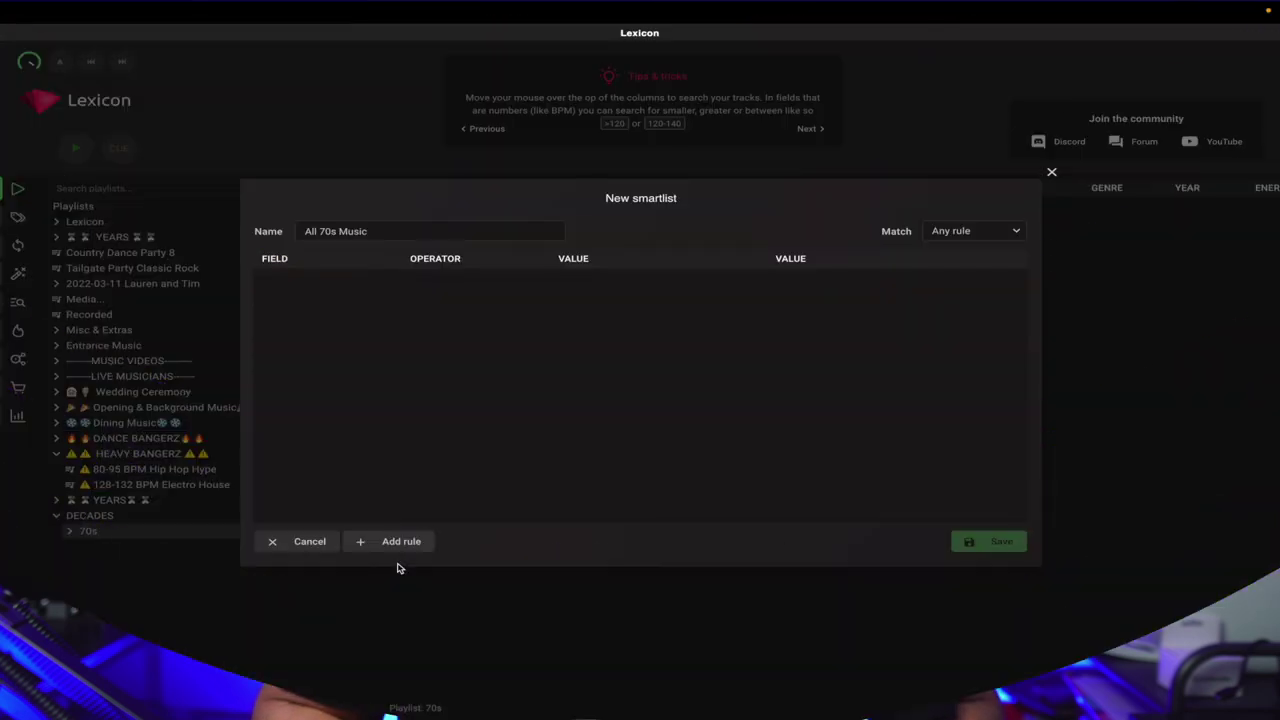
pyautogui.click(380, 541)
pyautogui.click(275, 280)
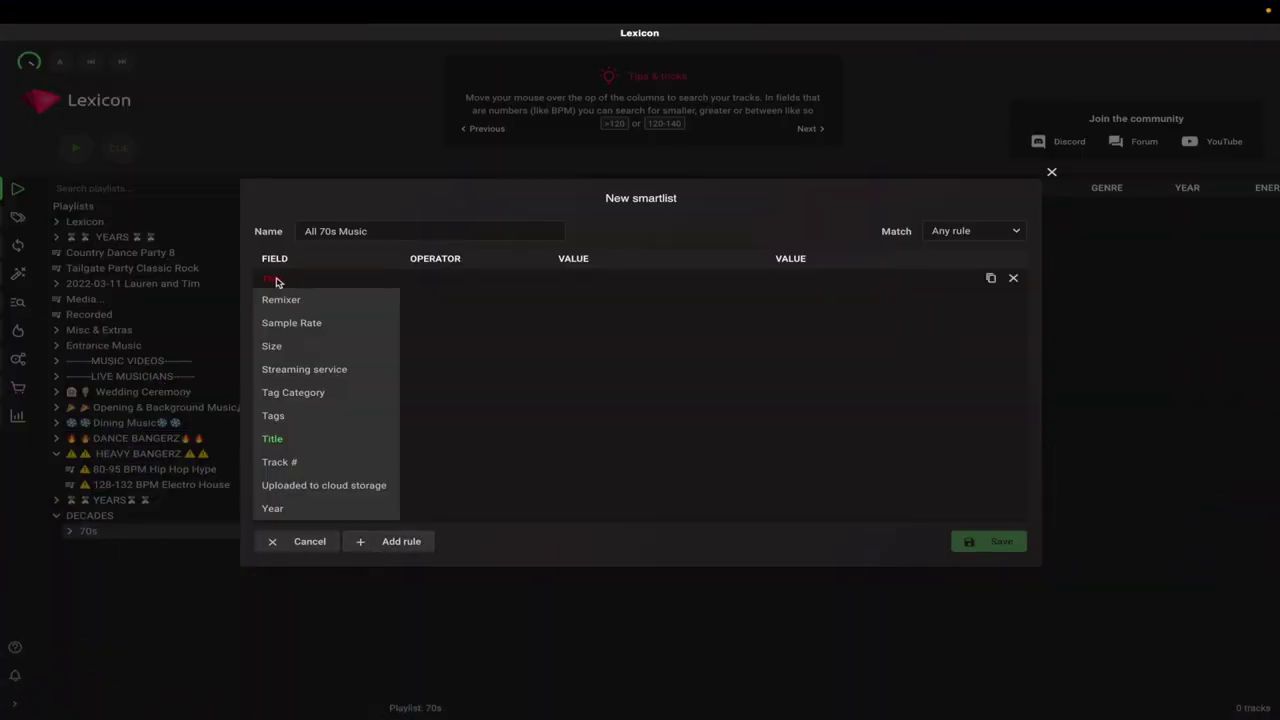
pyautogui.click(290, 510)
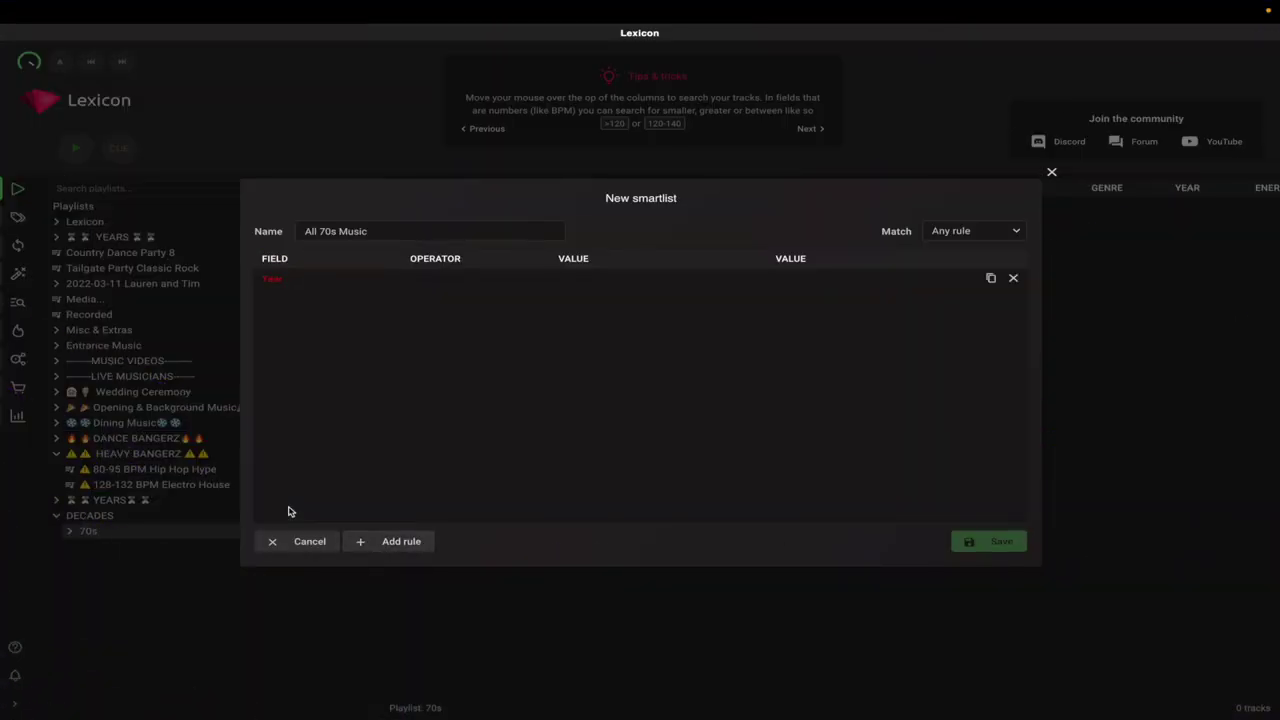
pyautogui.click(450, 286)
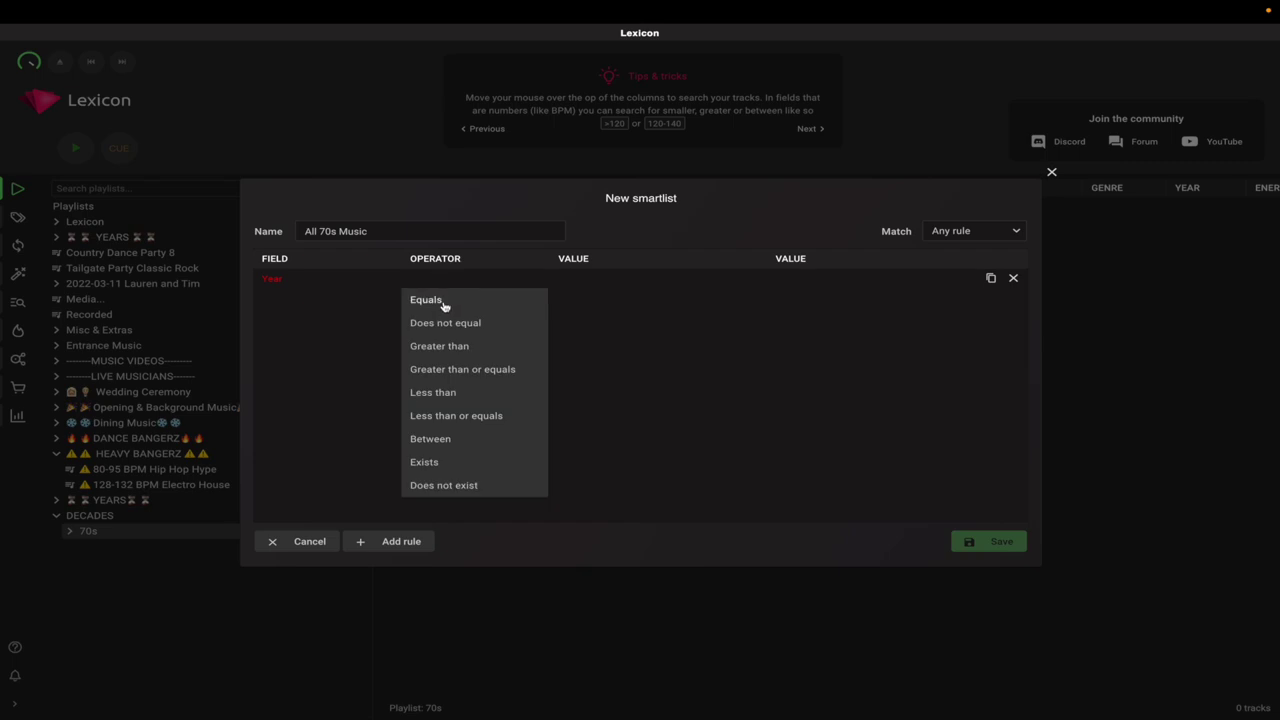
pyautogui.click(469, 371)
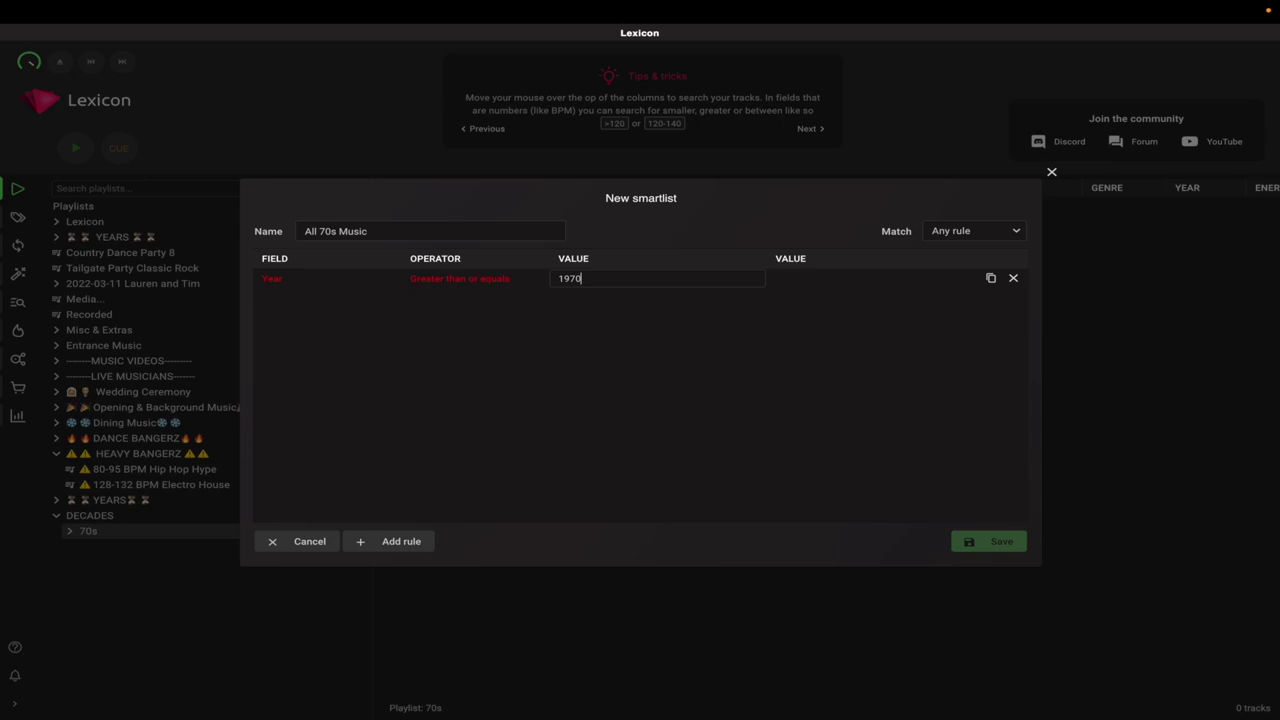
pyautogui.write('1970')
# Add a Year ≤ 1979 rule, set Match to All rules, and save the smartlist
pyautogui.click(401, 545)
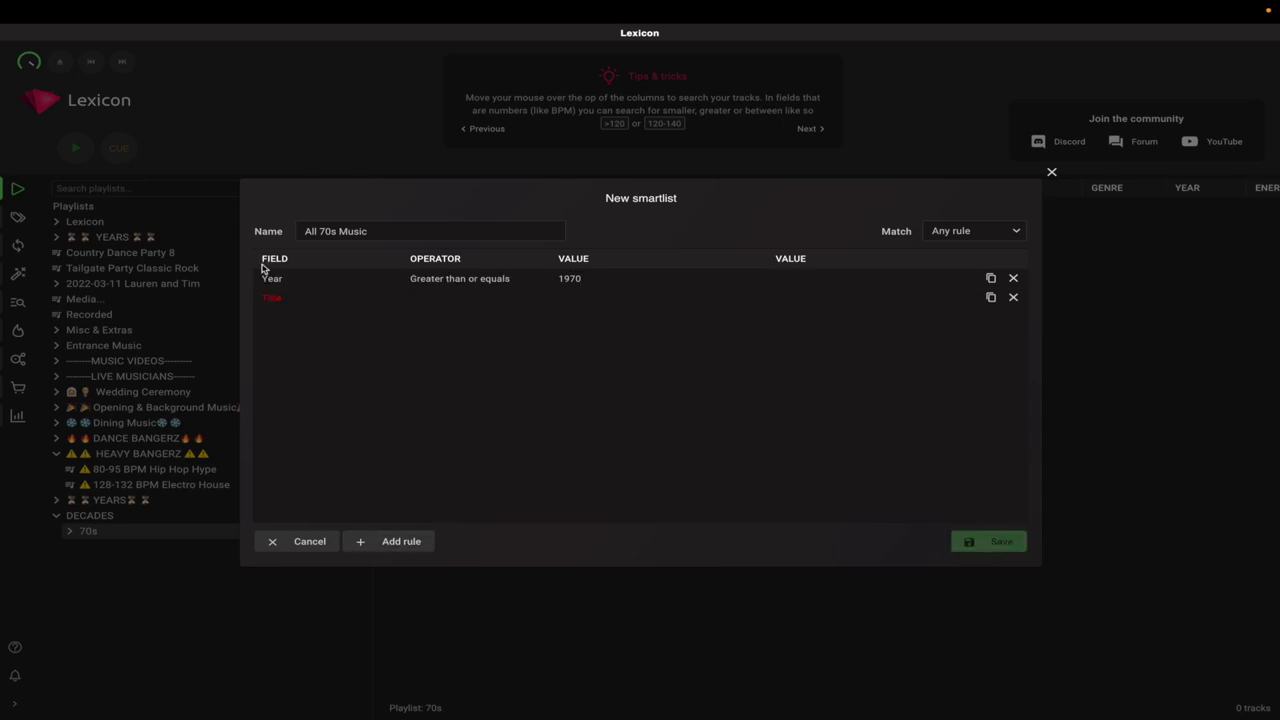
pyautogui.click(269, 298)
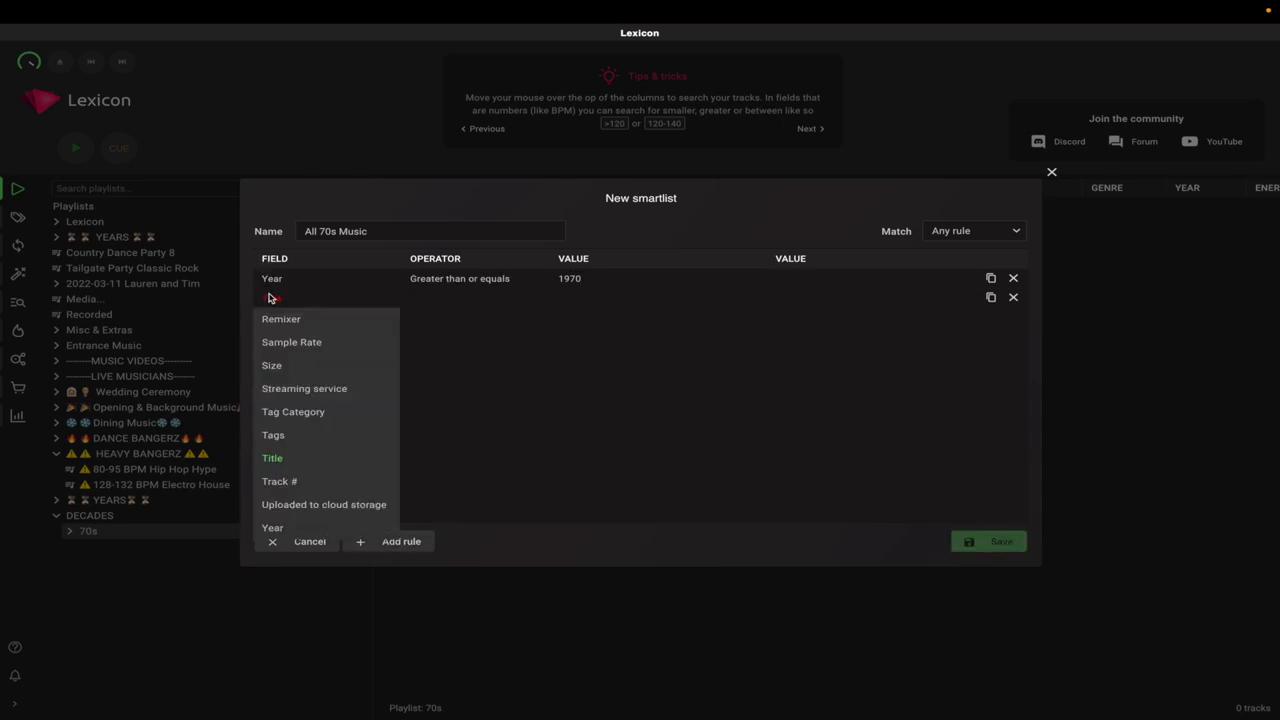
pyautogui.click(277, 528)
pyautogui.click(447, 296)
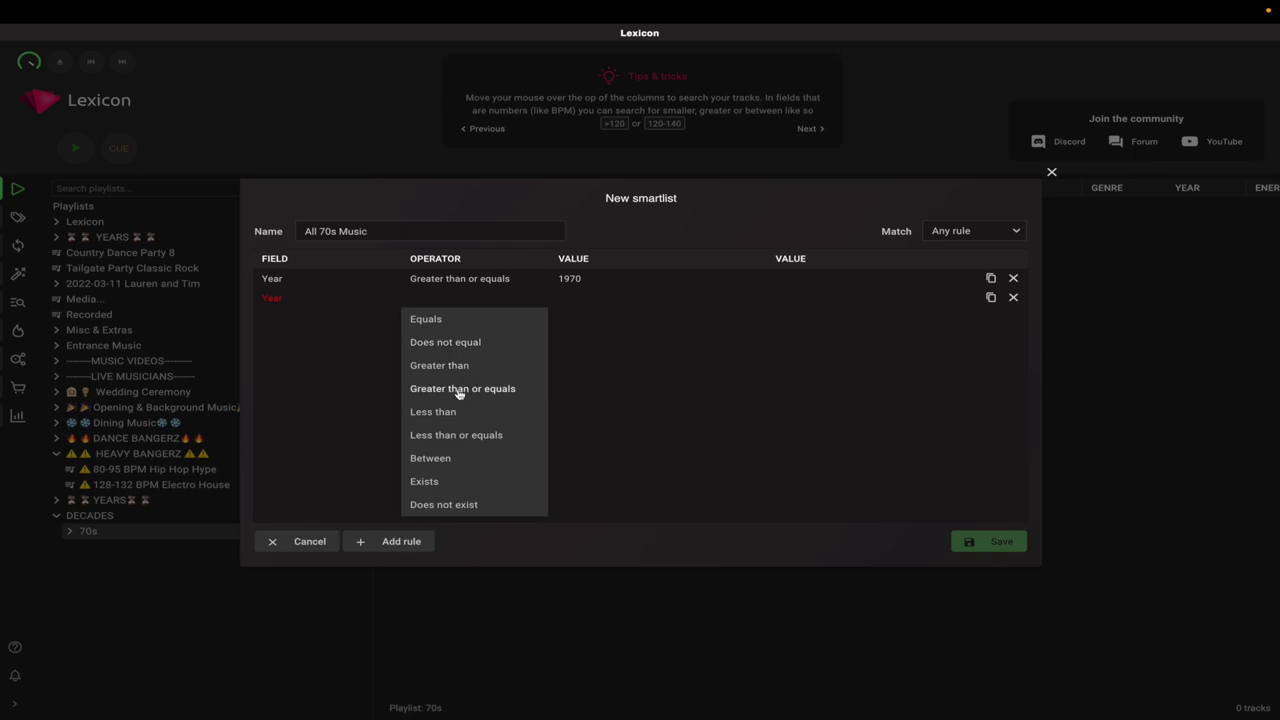
pyautogui.click(456, 436)
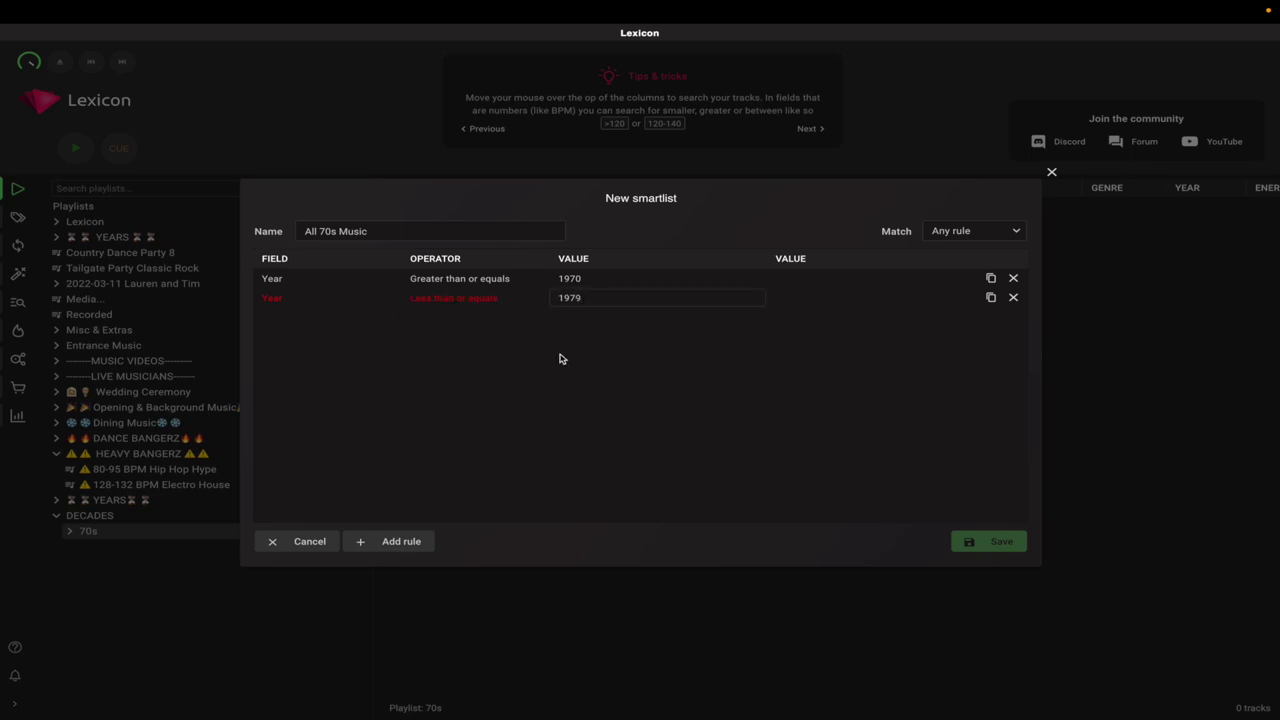
pyautogui.click(560, 359)
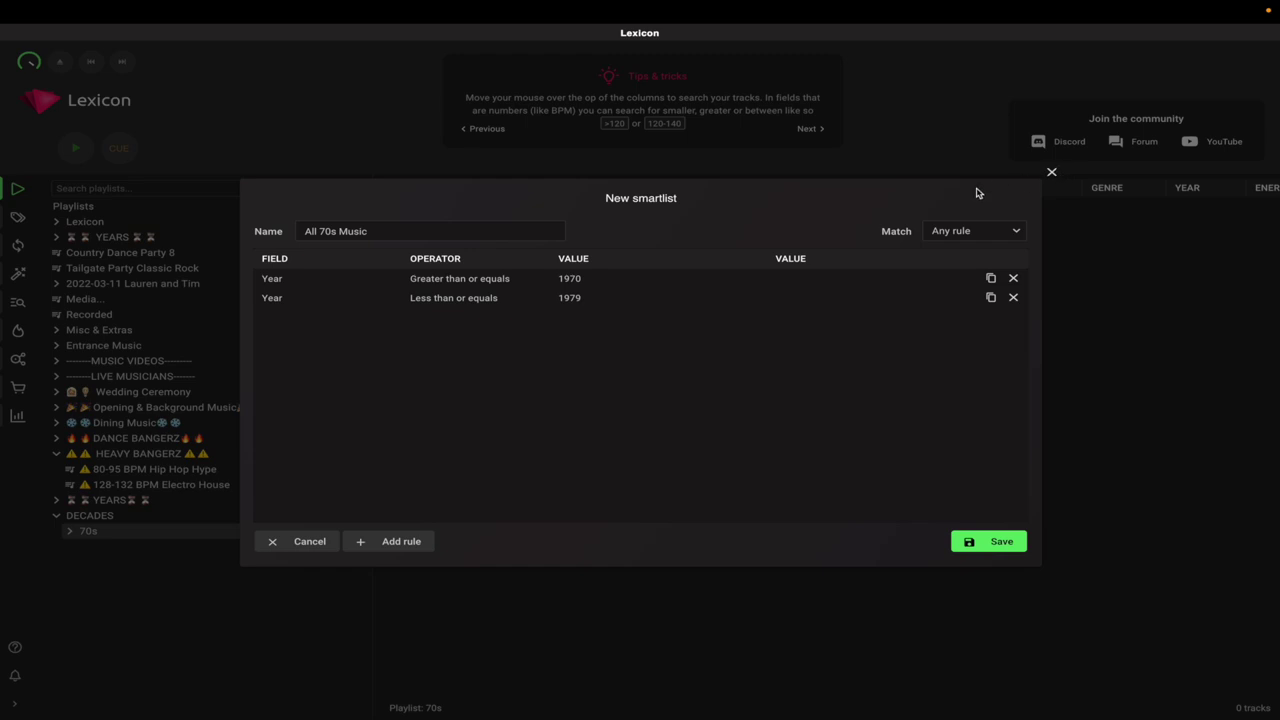
pyautogui.click(969, 234)
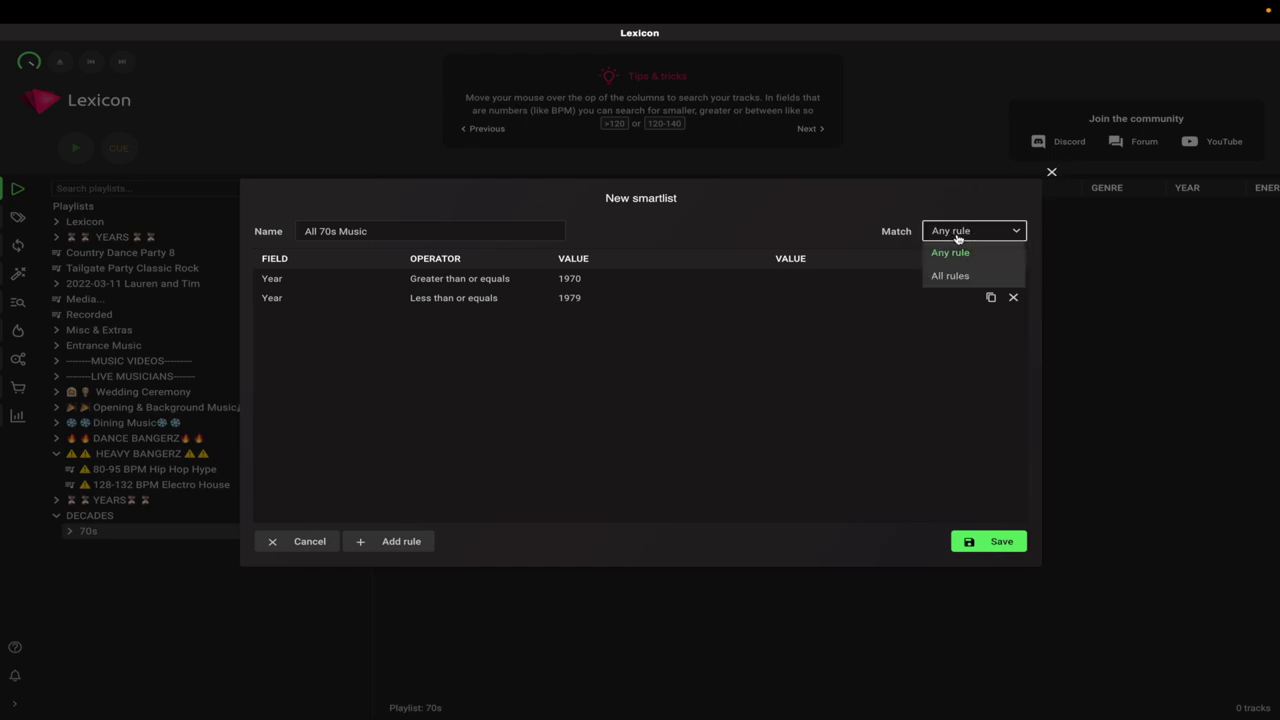
pyautogui.click(951, 277)
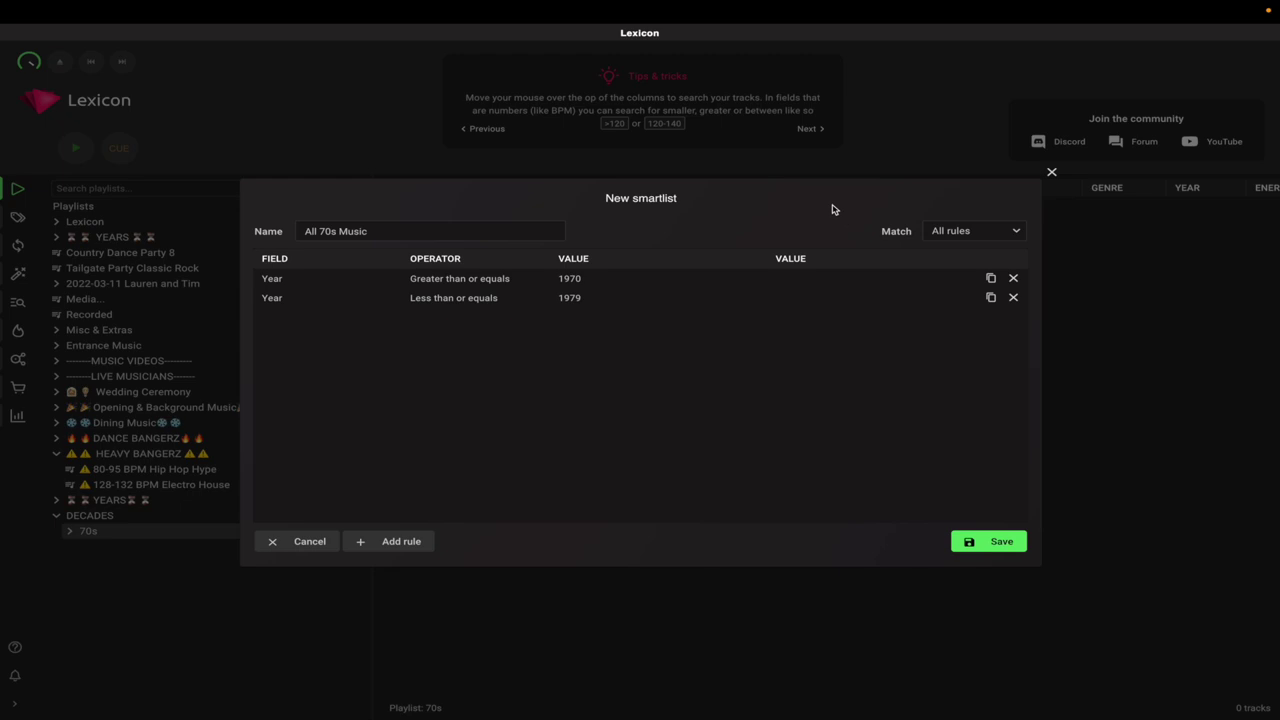
pyautogui.click(998, 549)
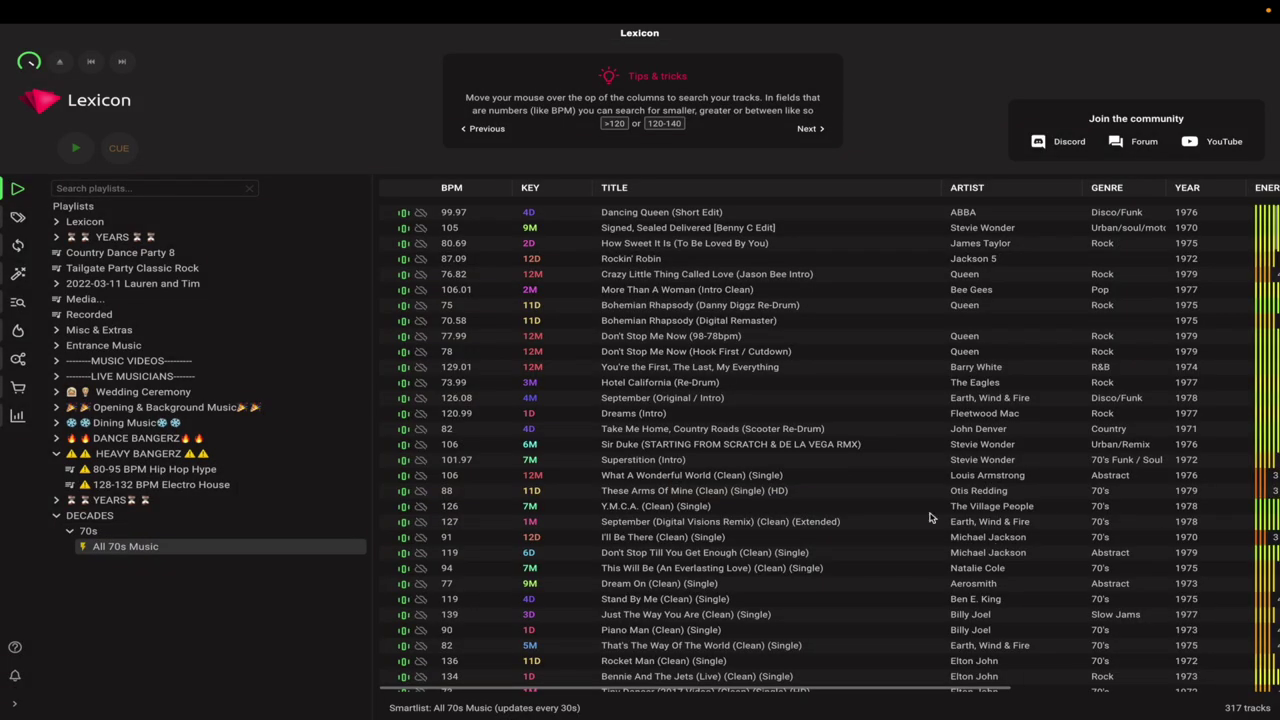
pyautogui.scroll(-5, 929, 517)
pyautogui.scroll(-4, 929, 517)
pyautogui.scroll(-7, 929, 517)
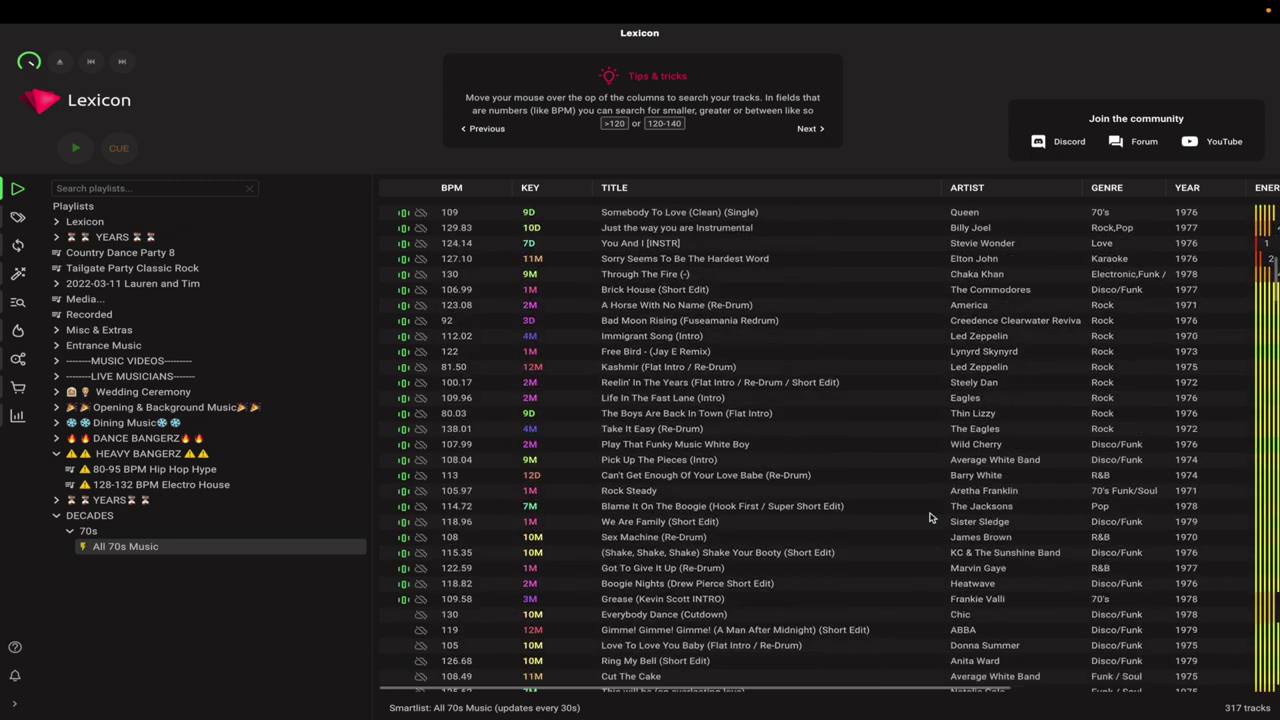
pyautogui.scroll(-6, 929, 517)
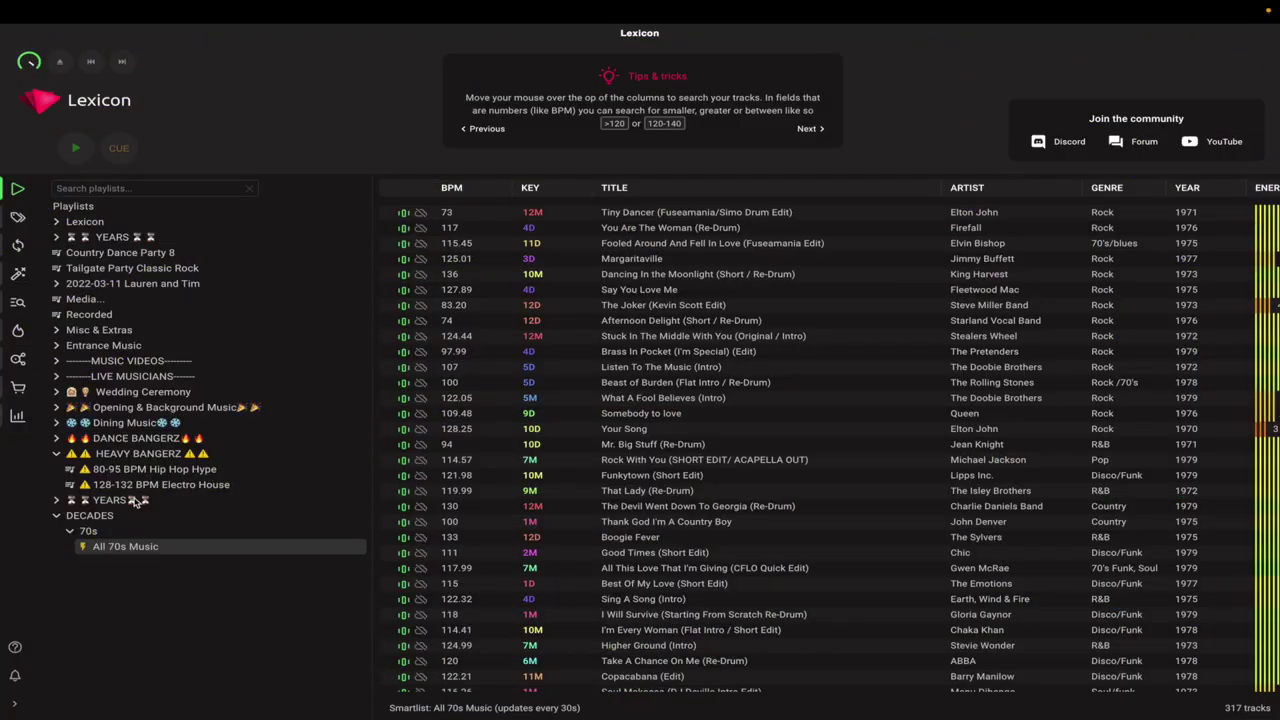
# Duplicate the All 70s Music smartlist and open the copy's rules for editing
pyautogui.rightClick(125, 548)
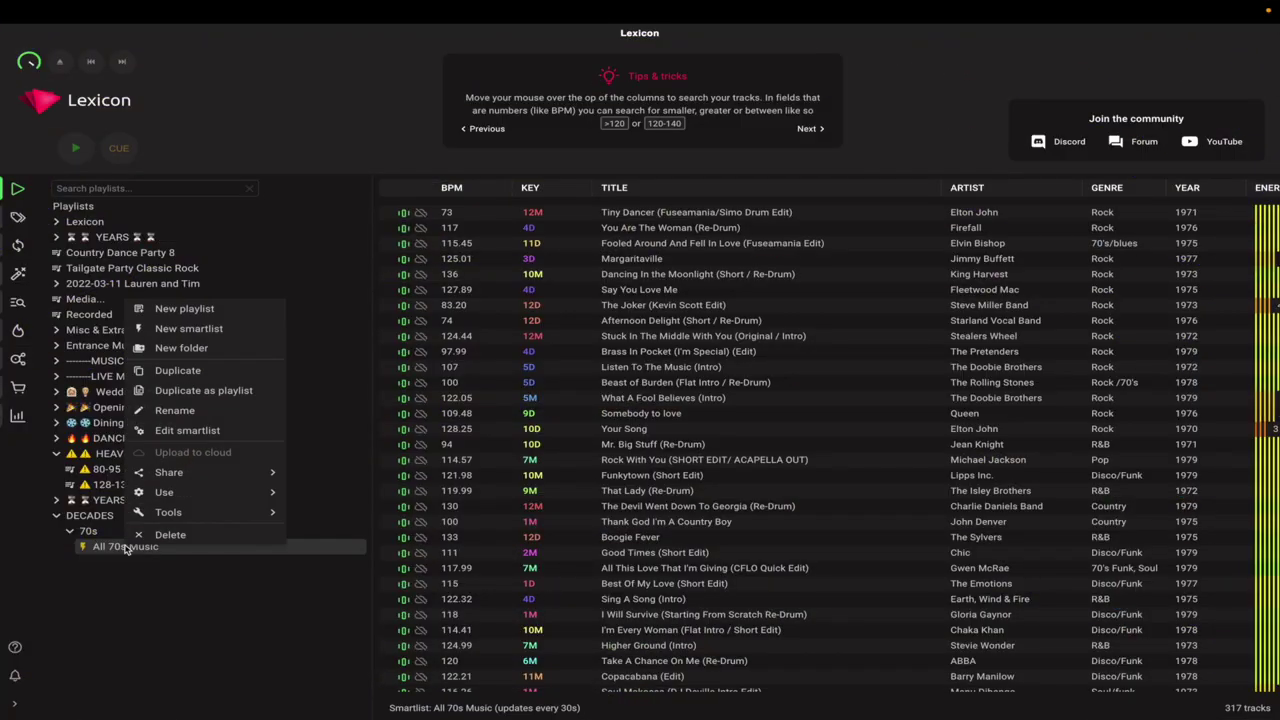
pyautogui.click(175, 374)
pyautogui.click(133, 562)
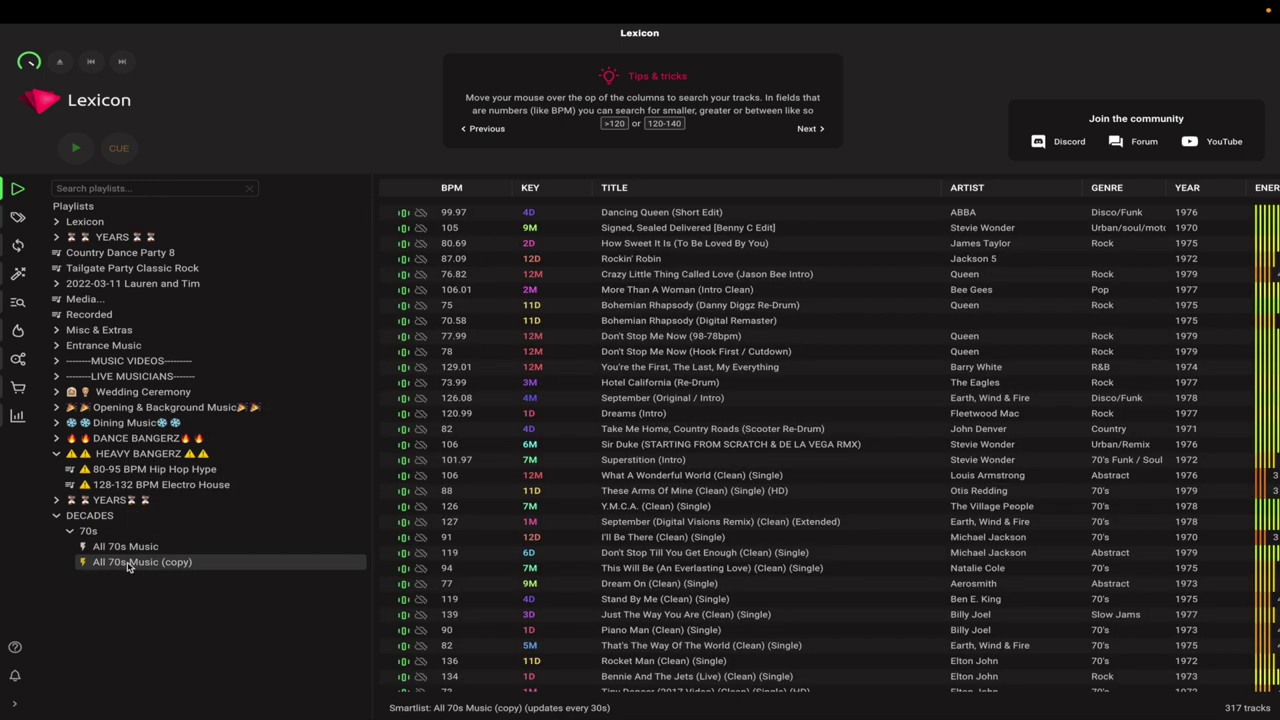
pyautogui.rightClick(133, 562)
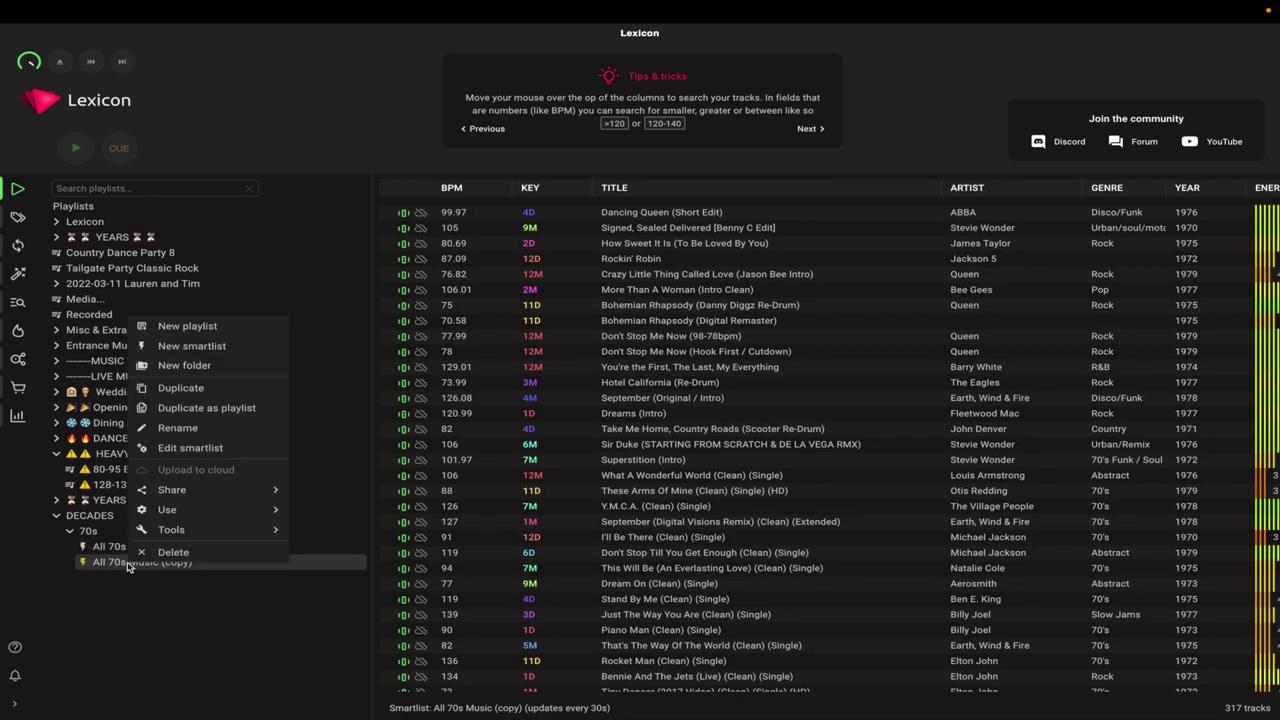
pyautogui.click(187, 448)
# Add a Genre contains 'Disco' rule to the copy and save it
pyautogui.click(395, 541)
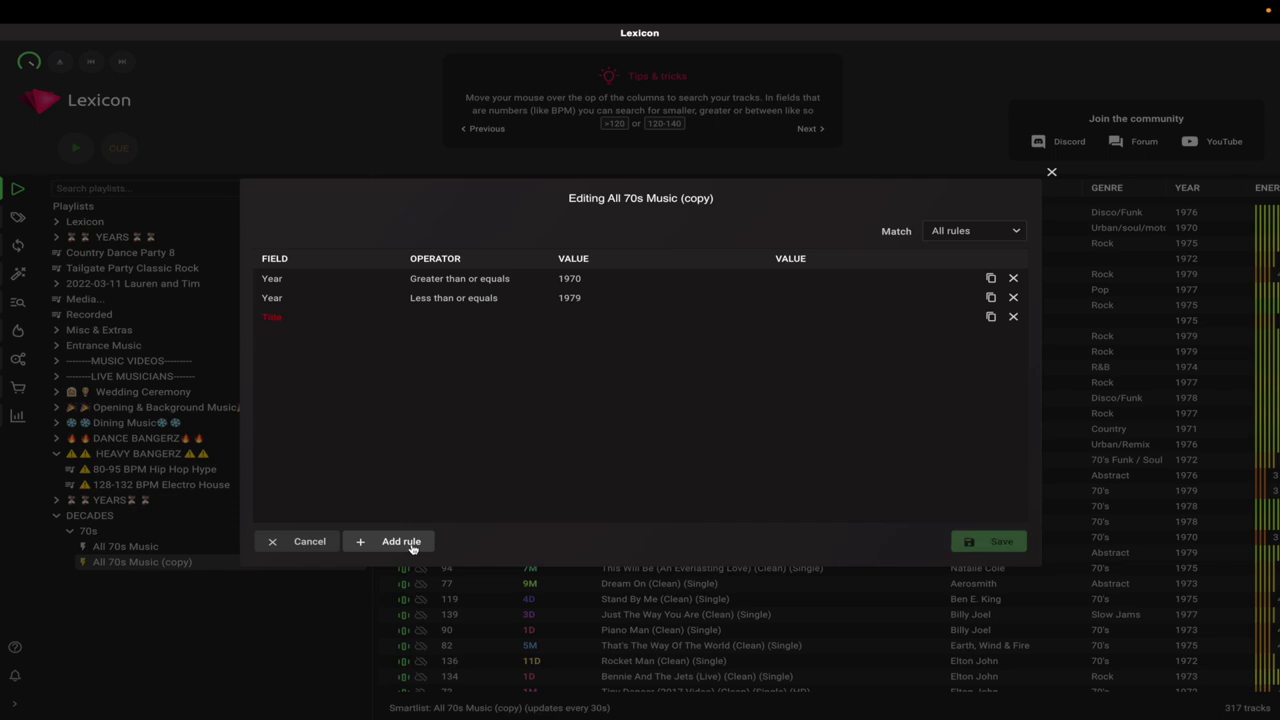
pyautogui.click(270, 318)
pyautogui.scroll(5, 320, 513)
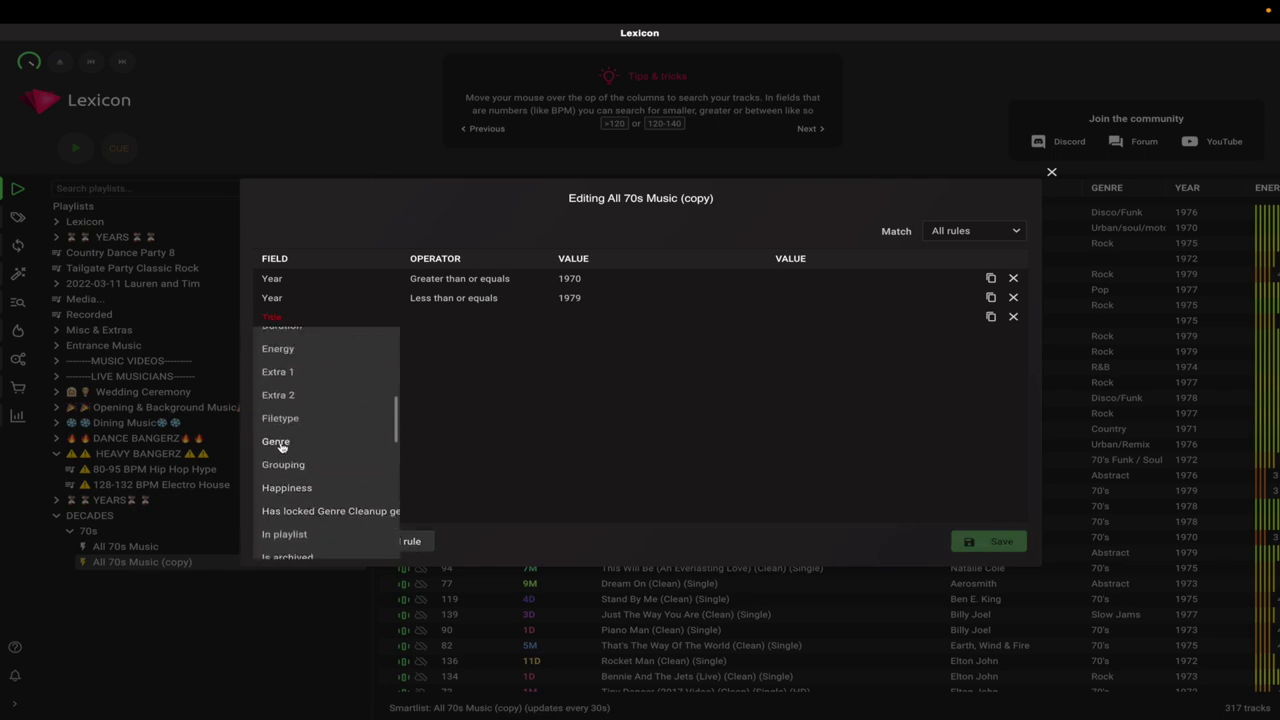
pyautogui.click(276, 441)
pyautogui.click(457, 320)
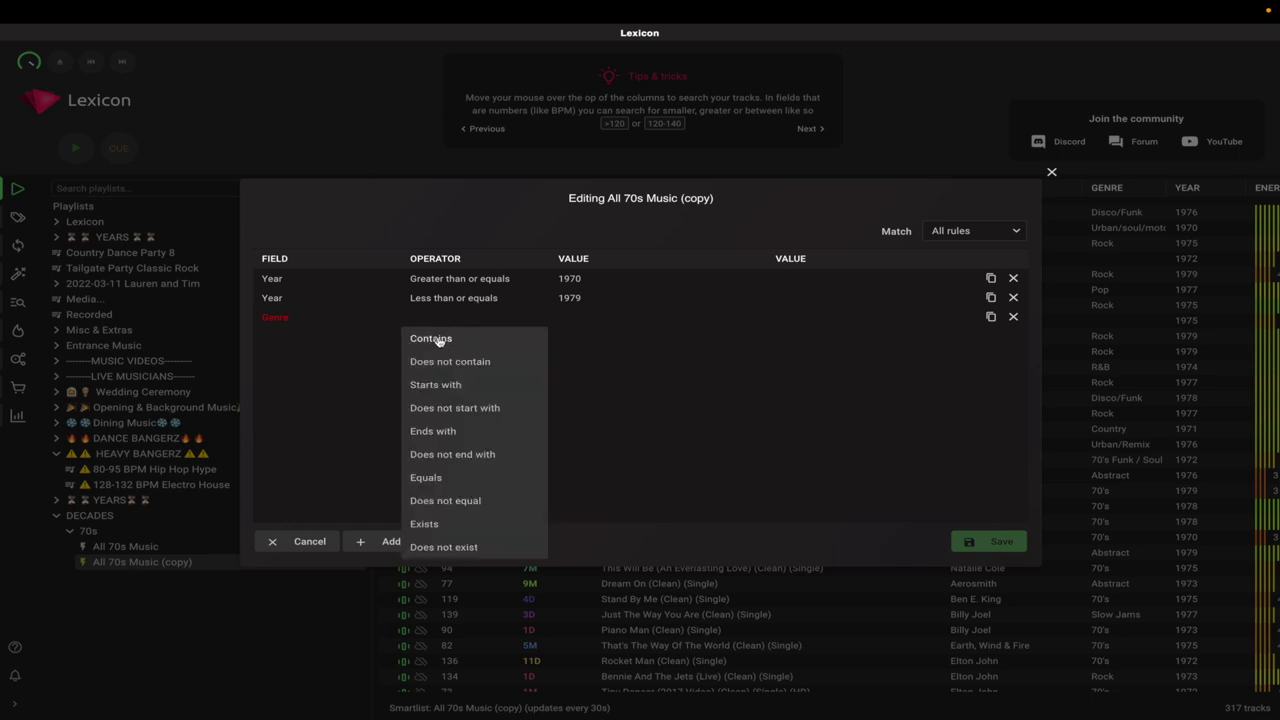
pyautogui.click(444, 340)
pyautogui.click(575, 316)
pyautogui.write('Disco')
pyautogui.press('Return')
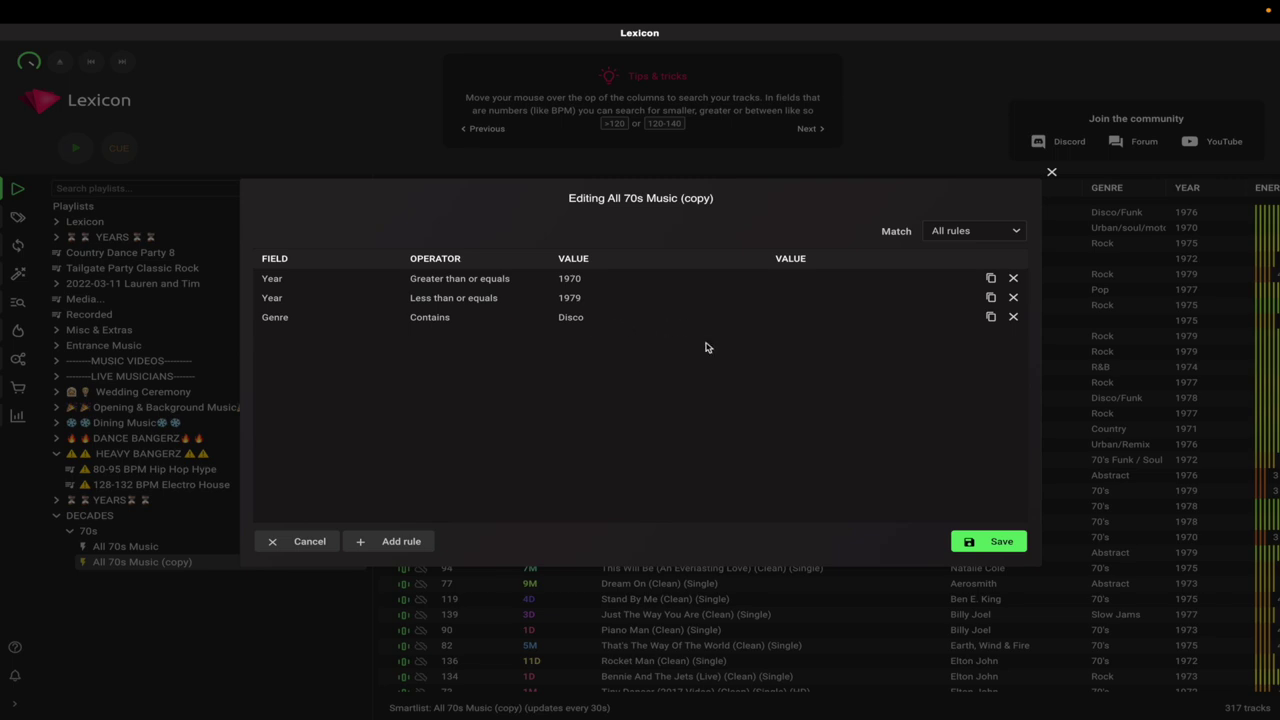
pyautogui.click(1000, 541)
# Rename the copied smartlist to '70s Disco'
pyautogui.rightClick(145, 562)
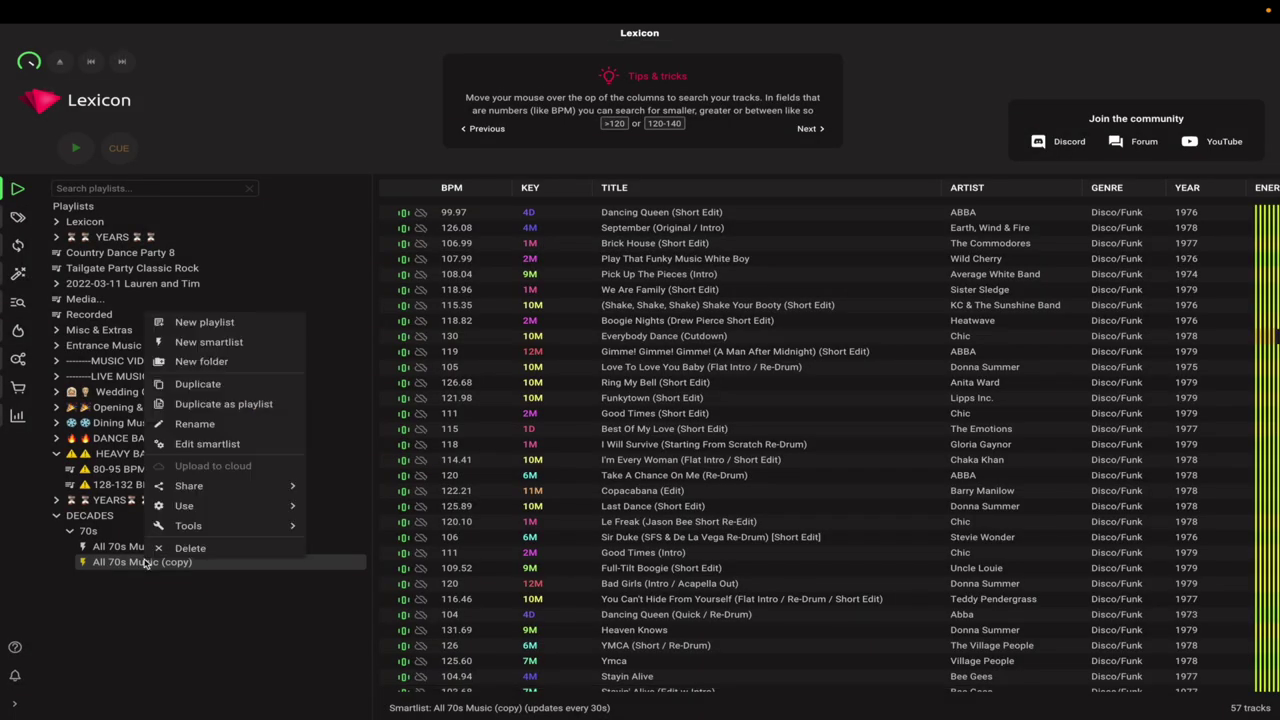
pyautogui.click(215, 433)
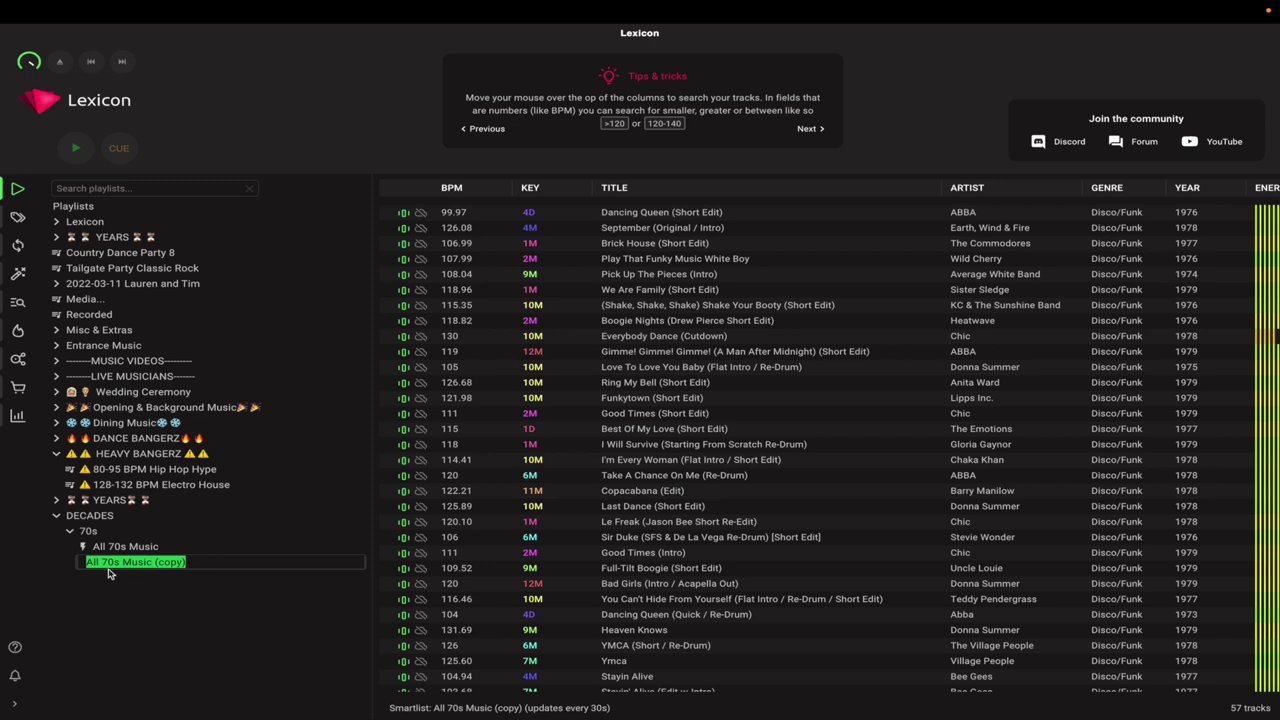
pyautogui.write('70s Disc')
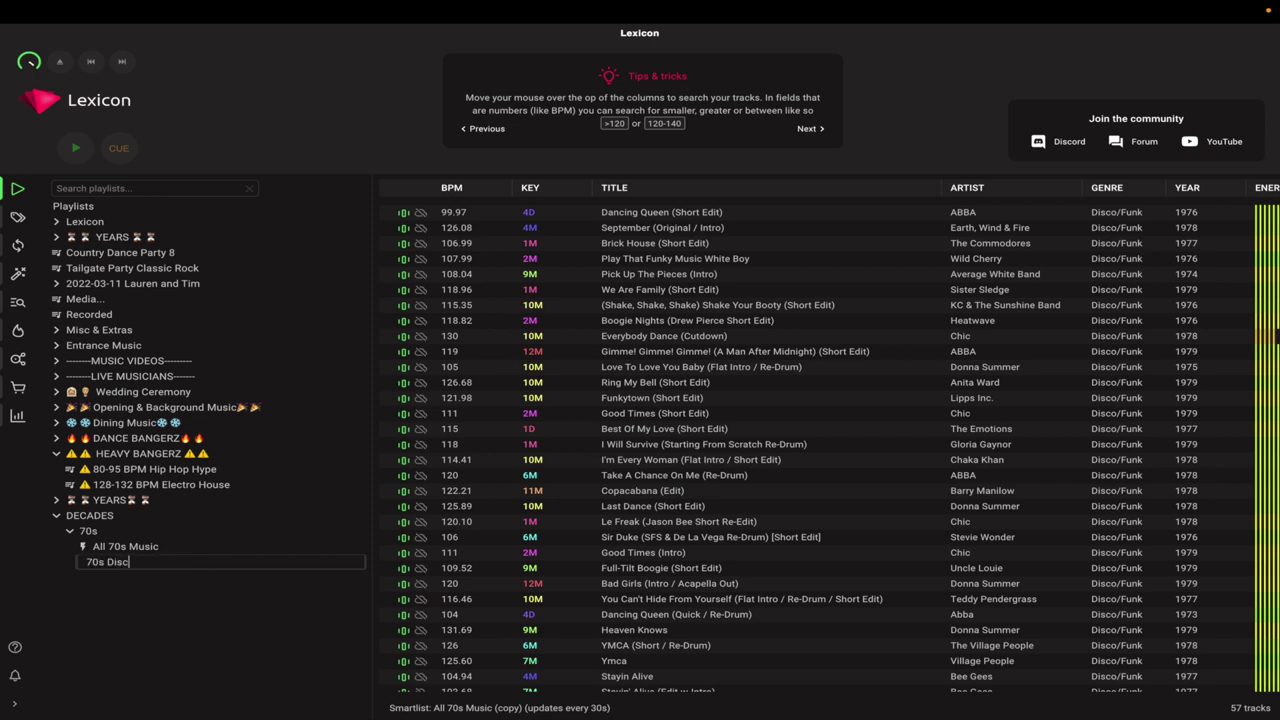
pyautogui.write('o')
pyautogui.press('Return')
pyautogui.rightClick(117, 563)
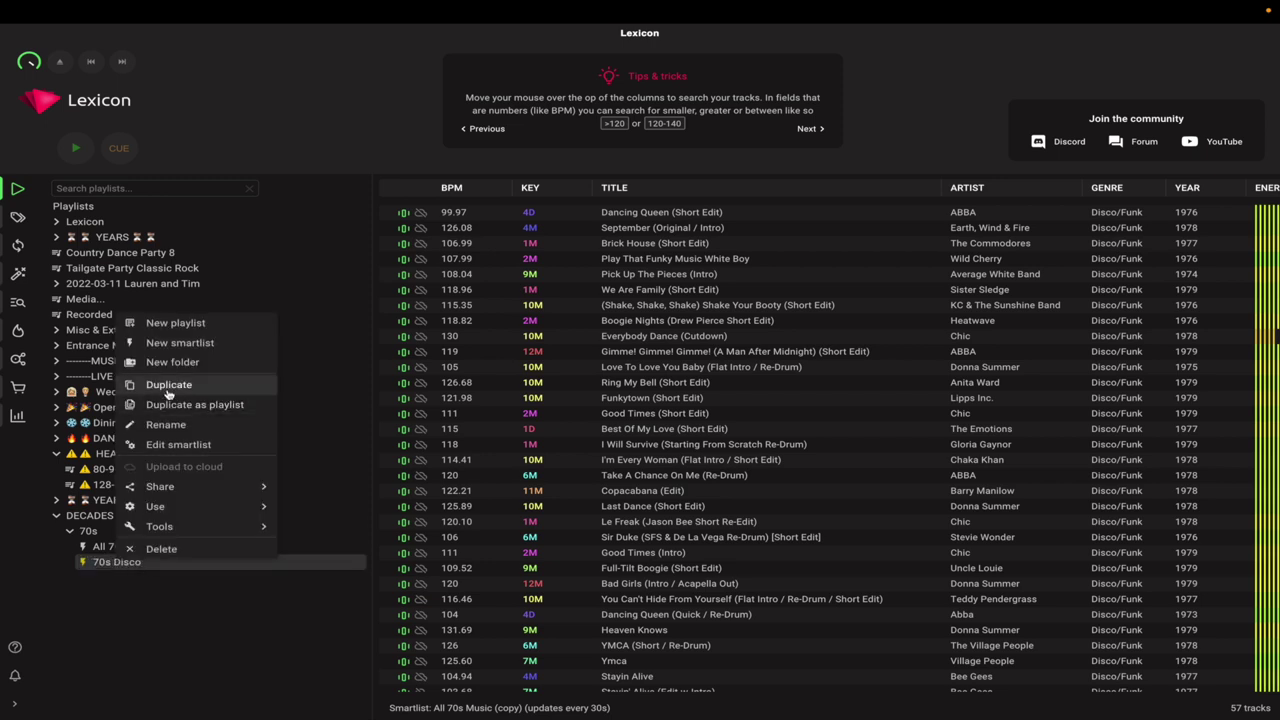
# Duplicate 70s Disco, change its Genre value to Pop, and rename it '70s Pop'
pyautogui.click(150, 389)
pyautogui.rightClick(128, 578)
pyautogui.click(160, 464)
pyautogui.click(576, 318)
pyautogui.write('Pop')
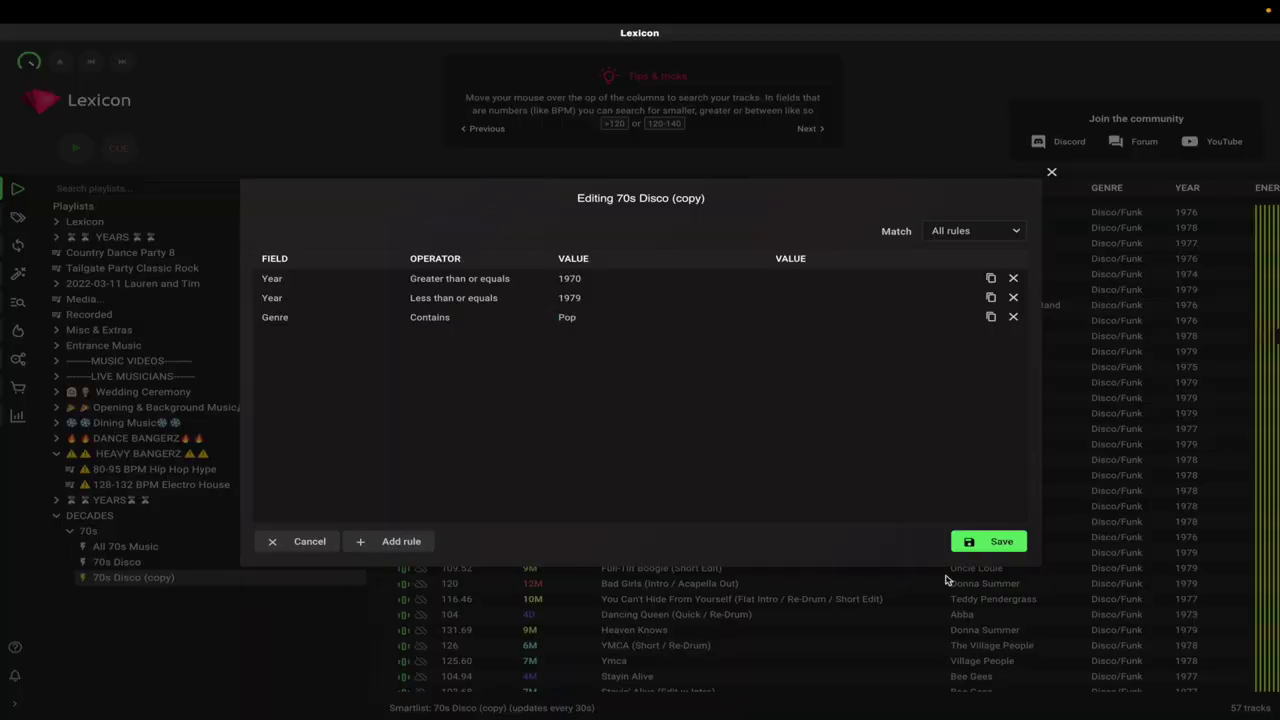
pyautogui.click(985, 541)
pyautogui.rightClick(130, 578)
pyautogui.click(165, 466)
pyautogui.hotkey('ctrl', 'a')
pyautogui.write('70s Pop')
pyautogui.press('Return')
# Duplicate 70s Pop, change its Genre value to Rock, and rename it '70s Rock'
pyautogui.rightClick(110, 578)
pyautogui.click(195, 406)
pyautogui.rightClick(123, 593)
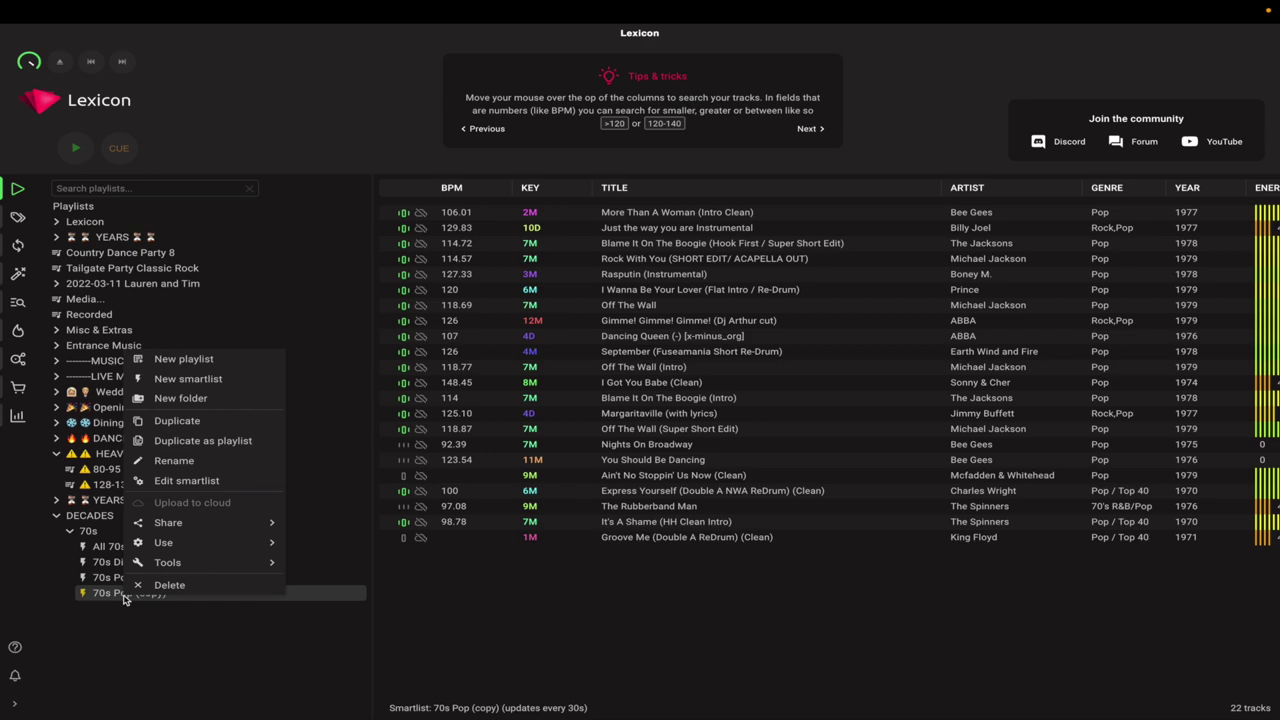
pyautogui.click(186, 480)
pyautogui.doubleClick(575, 321)
pyautogui.write('Rock')
pyautogui.click(985, 541)
pyautogui.doubleClick(118, 594)
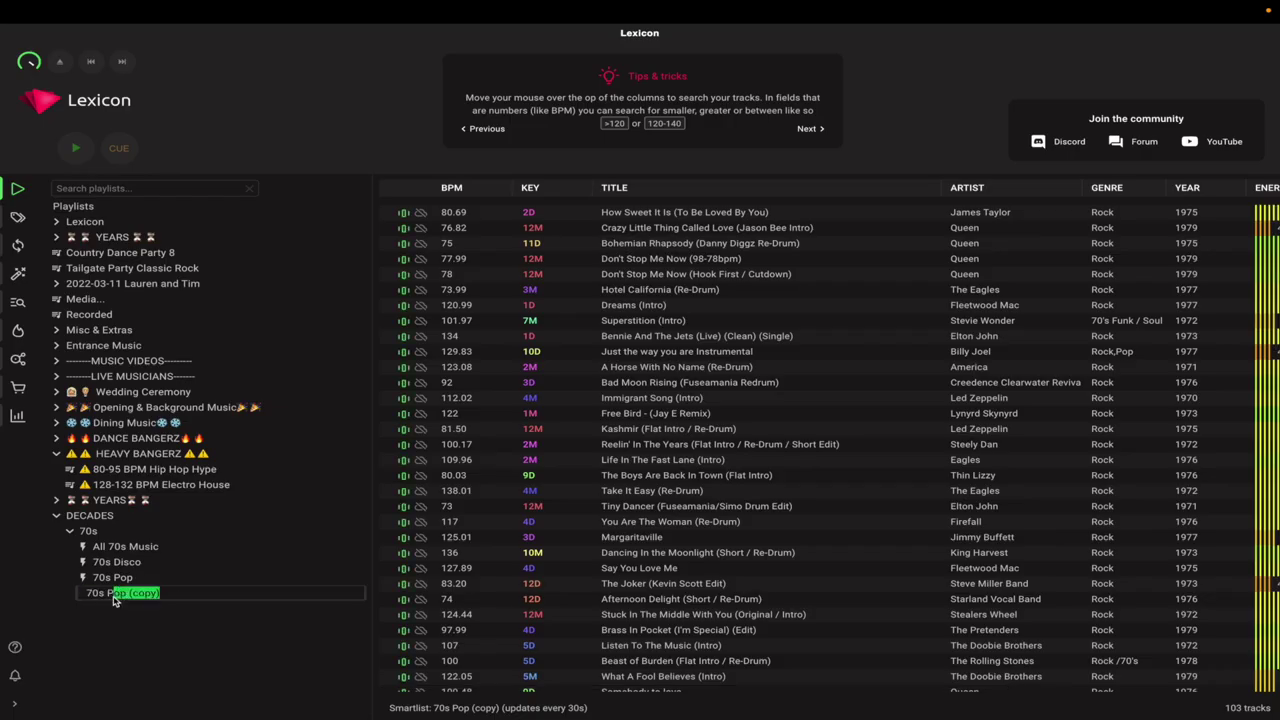
pyautogui.write('Rock')
pyautogui.press('Return')
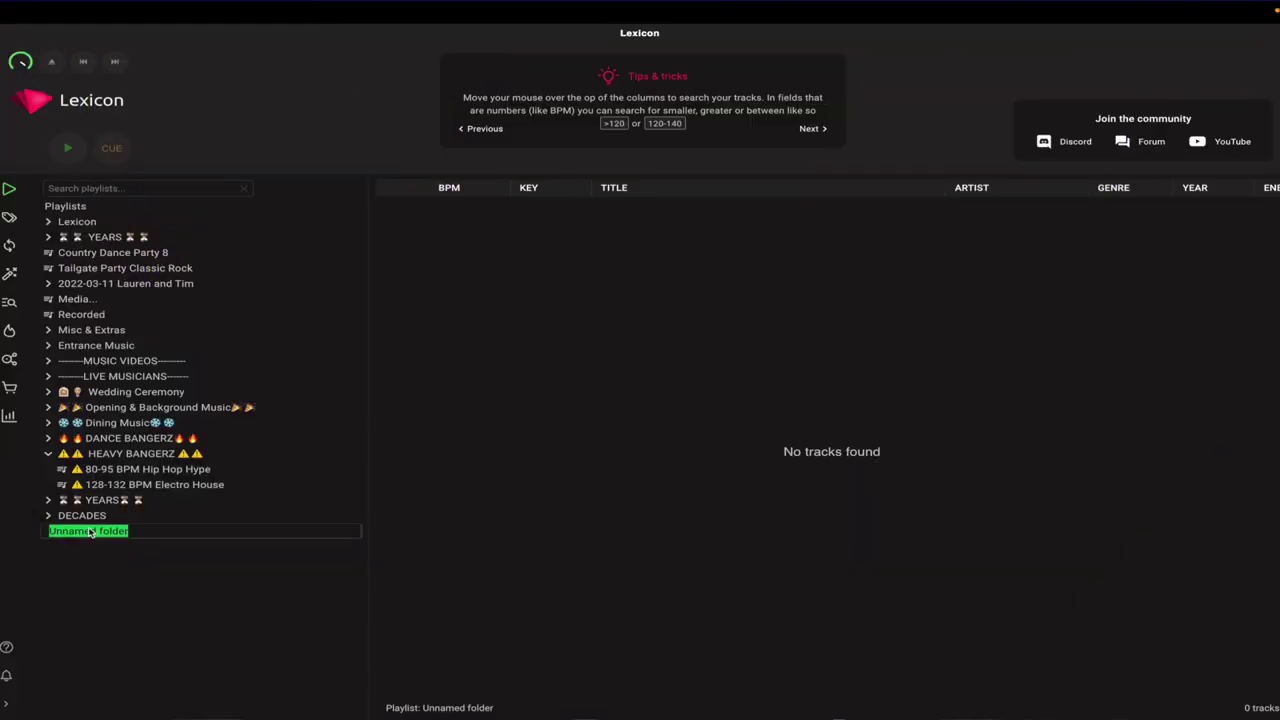
# Name the folder 'Dance Sets' and create the playlist '90-100BPM Hip Hop Peak Hour Set List' in it
pyautogui.write('Dance Sets')
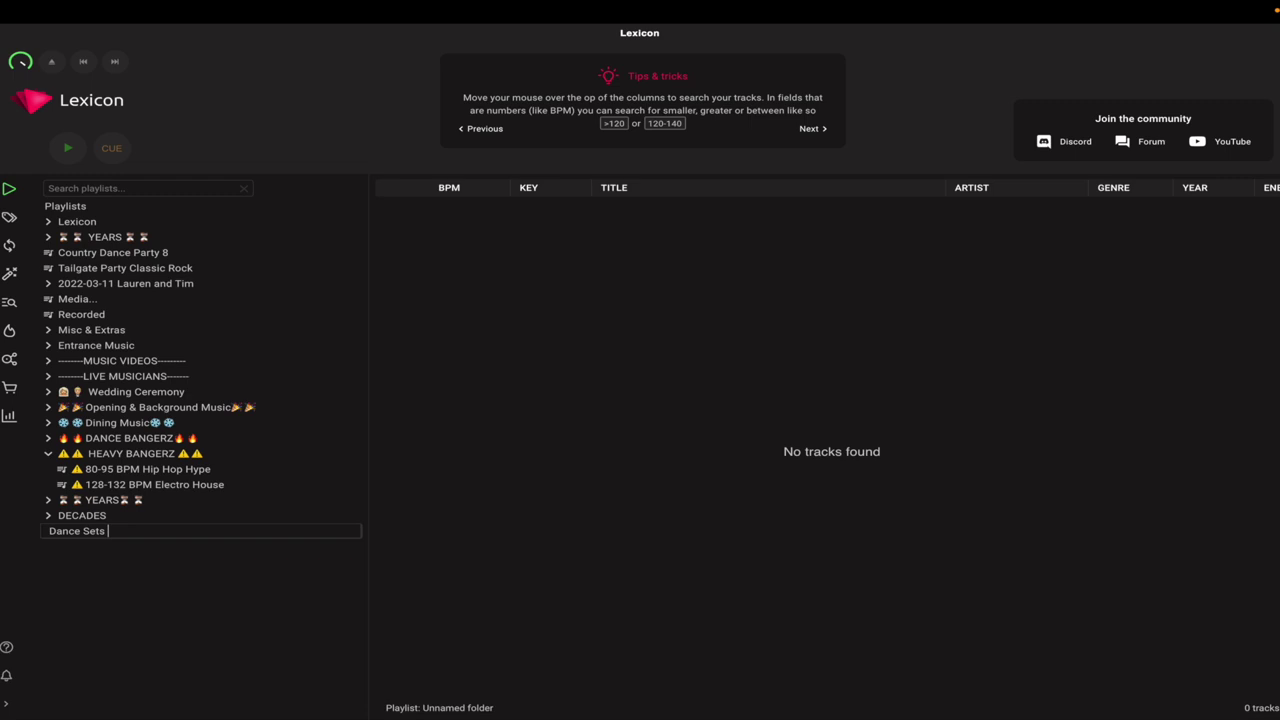
pyautogui.press('Return')
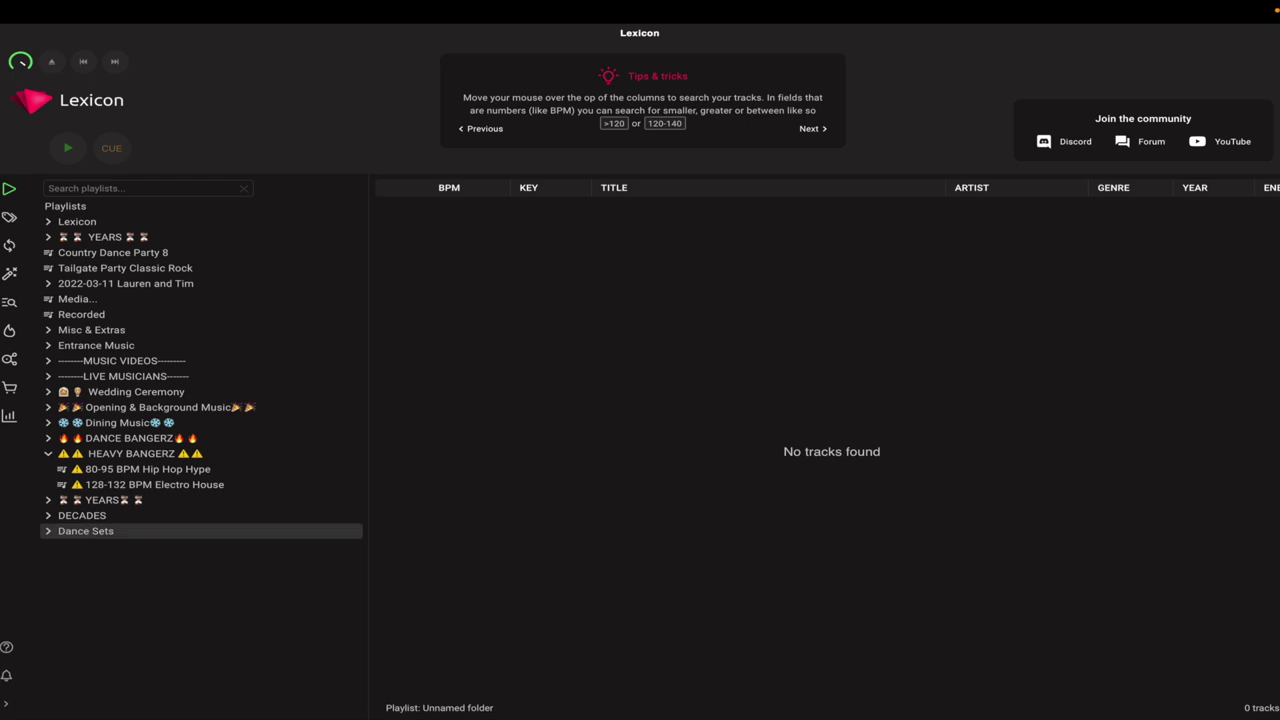
pyautogui.rightClick(114, 535)
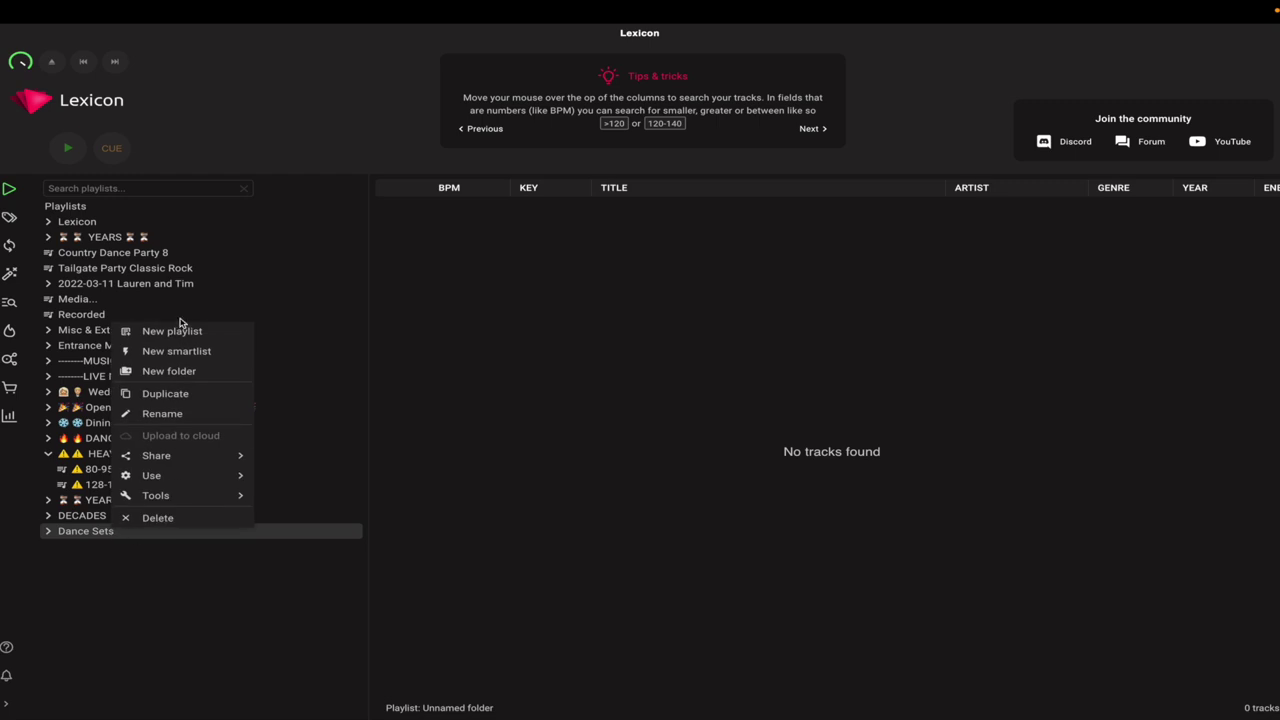
pyautogui.click(184, 334)
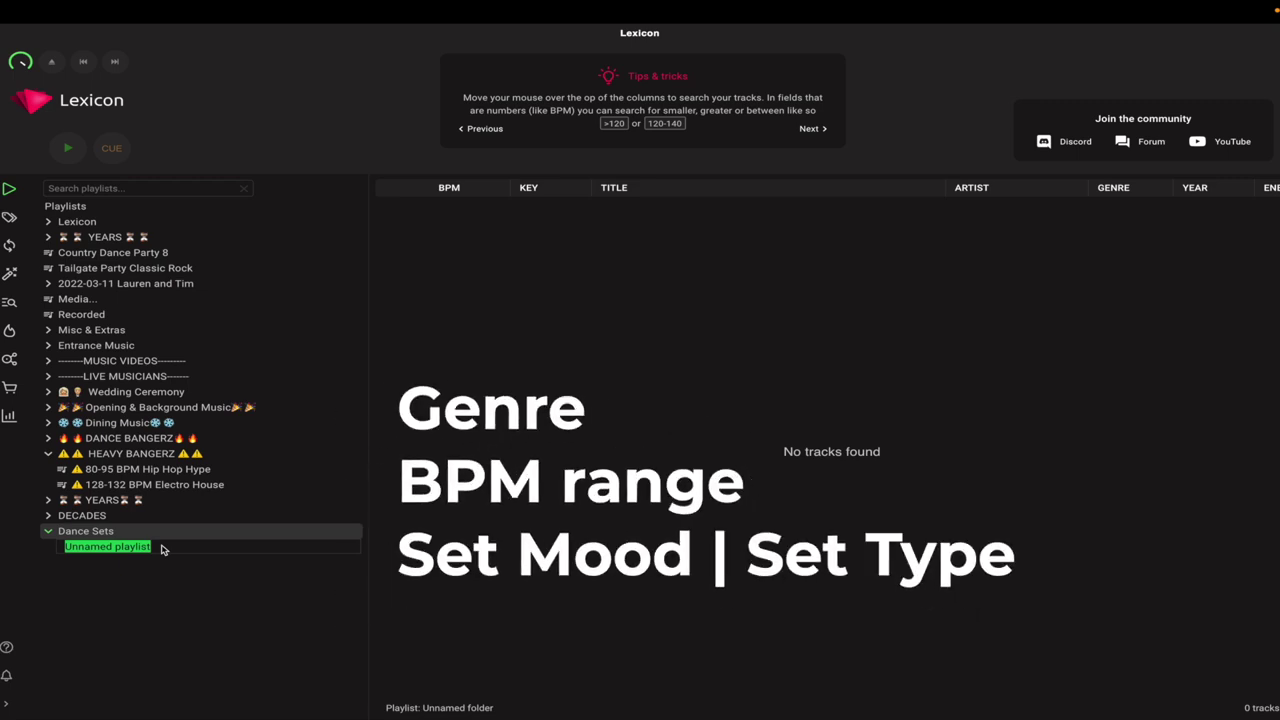
pyautogui.write('90-100BPM')
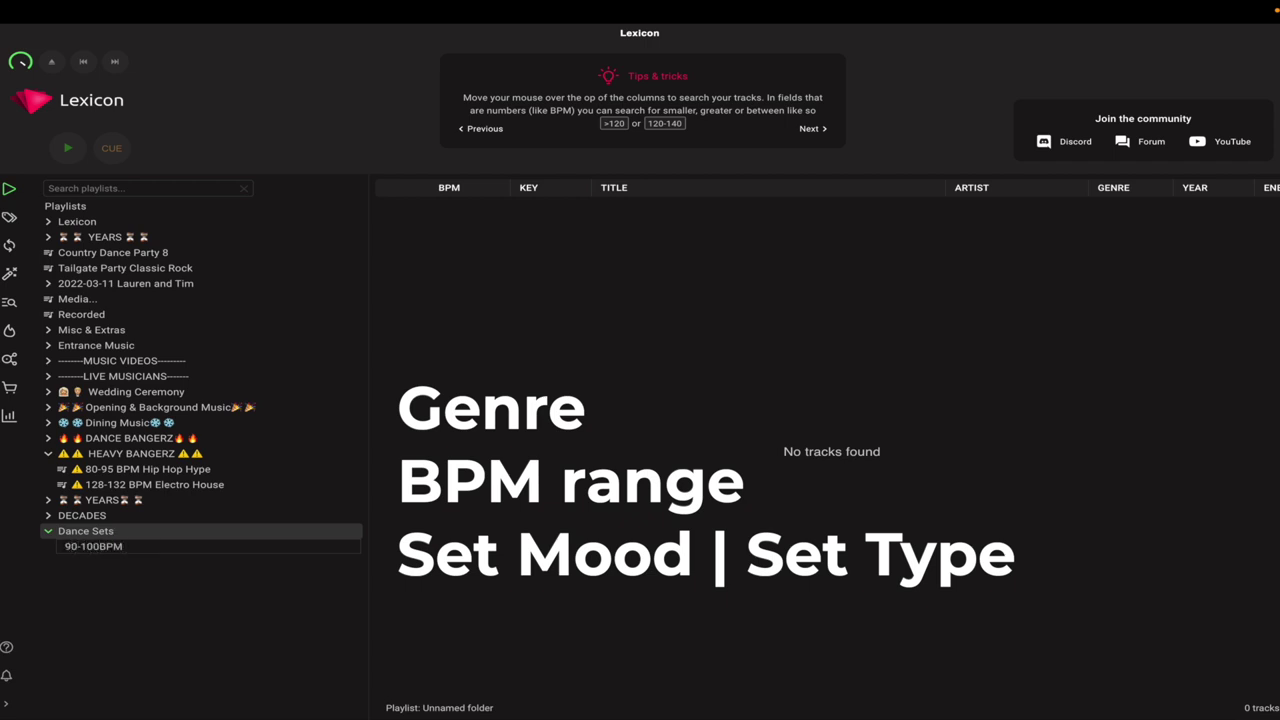
pyautogui.write(' Hip Hop Peak Hour Set List')
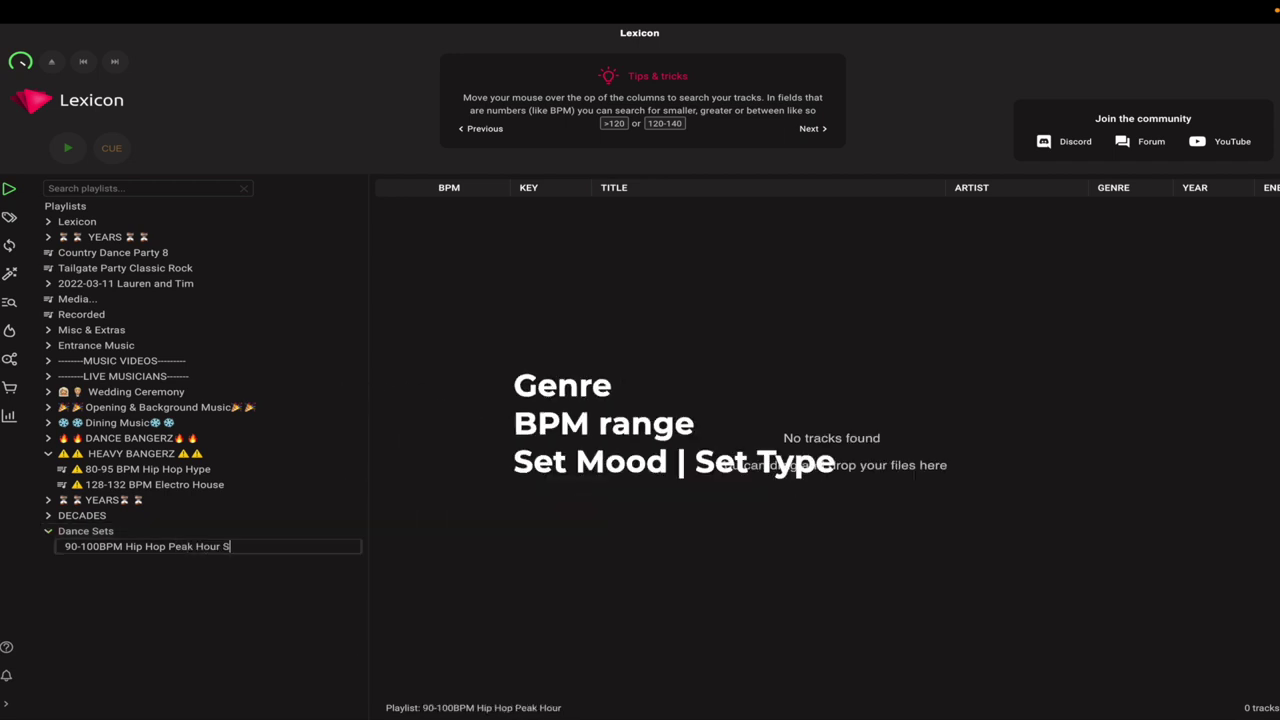
pyautogui.press('Return')
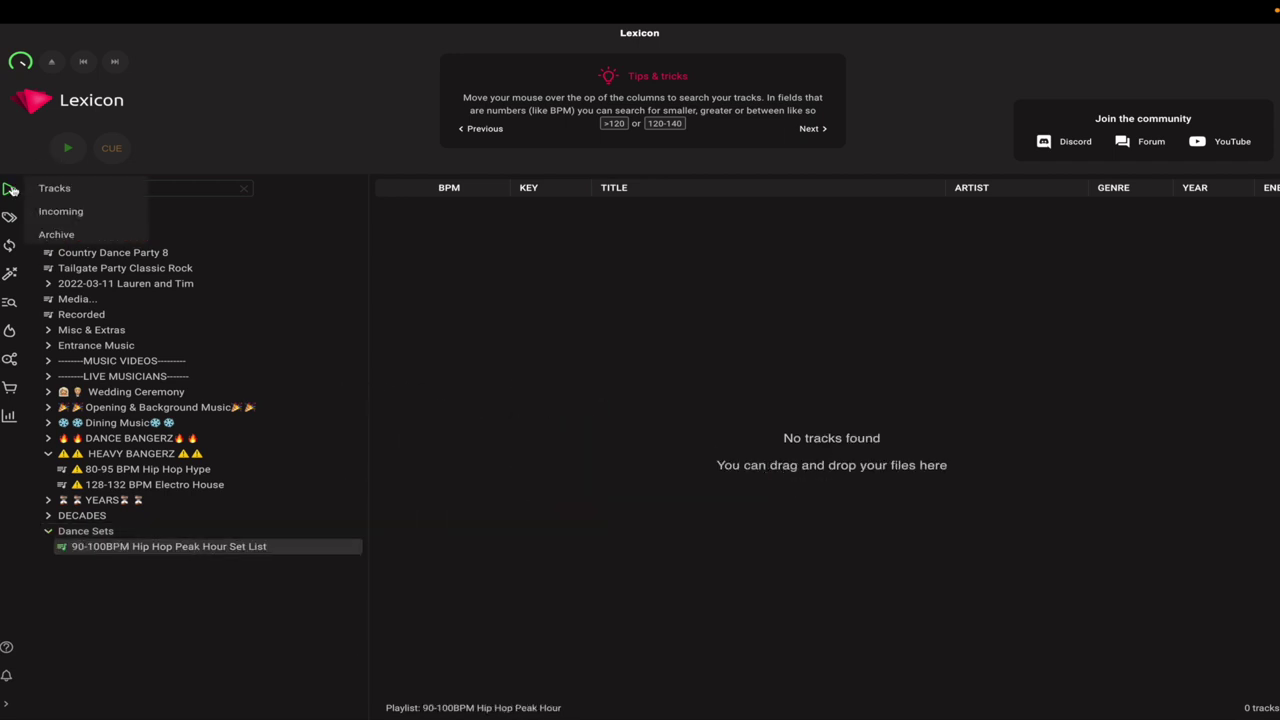
# Drag KIKA (Intro - Clean) from the full track library onto the new set playlist
pyautogui.click(50, 187)
pyautogui.moveTo(730, 190)
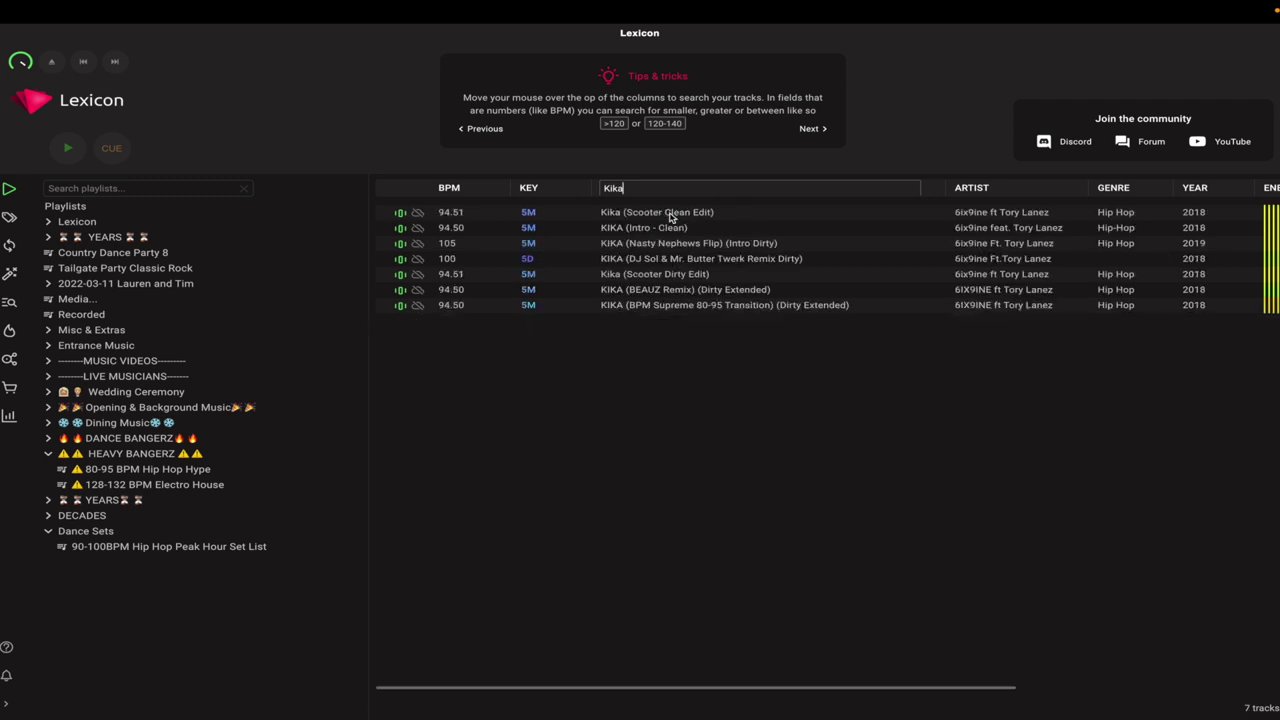
pyautogui.click(669, 231)
pyautogui.moveTo(644, 232); pyautogui.dragTo(183, 551)
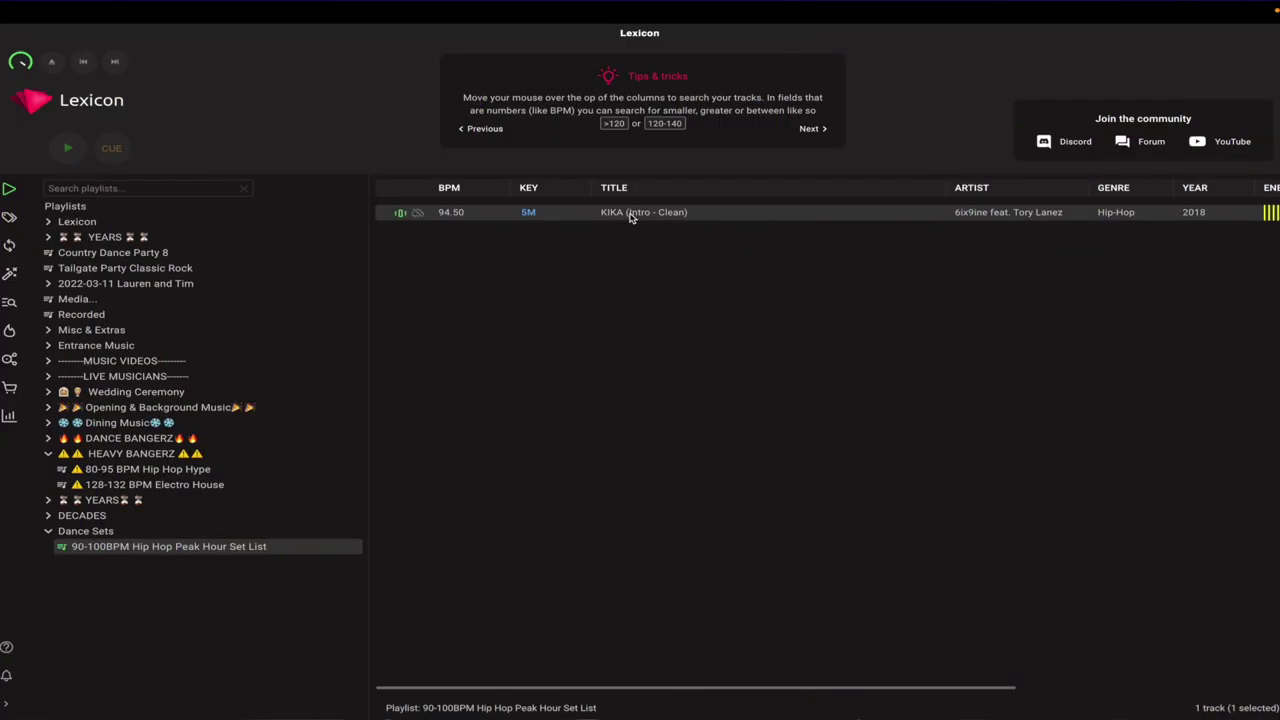
# Find mixable tracks for KIKA with BPM ±6%, years 2018–2023, and any danceability
pyautogui.rightClick(630, 213)
pyautogui.moveTo(692, 390)
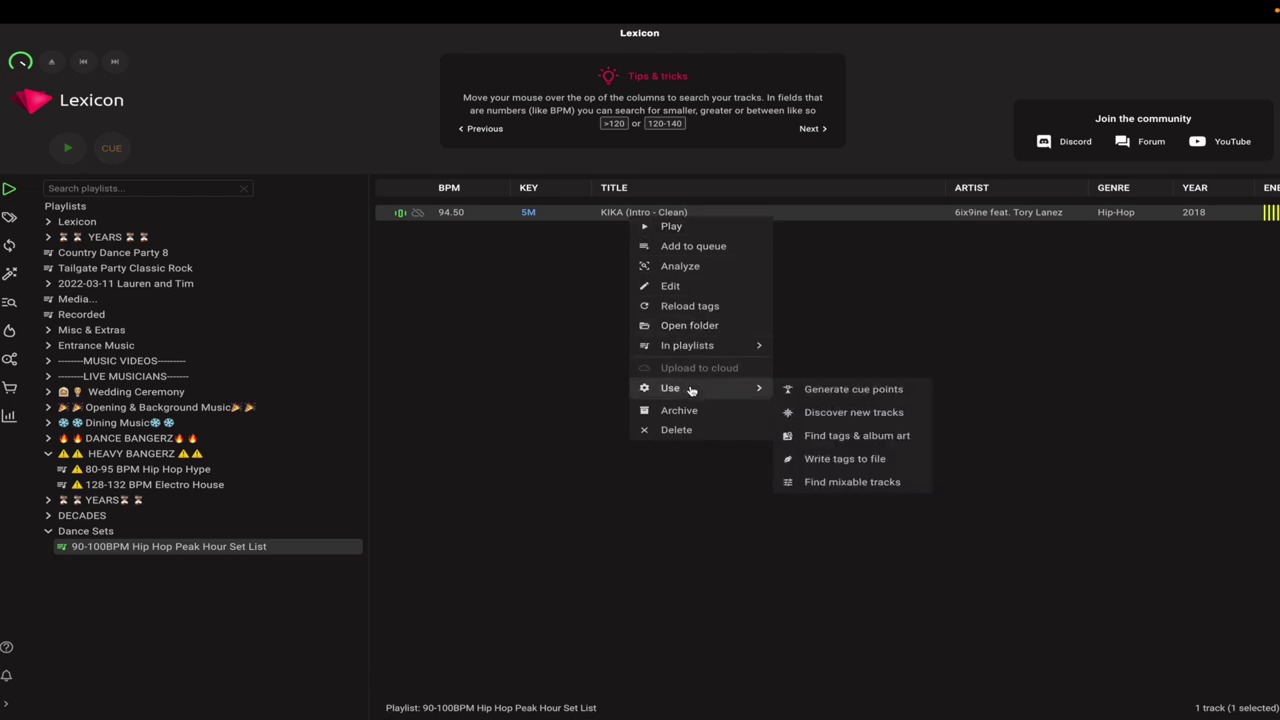
pyautogui.click(834, 483)
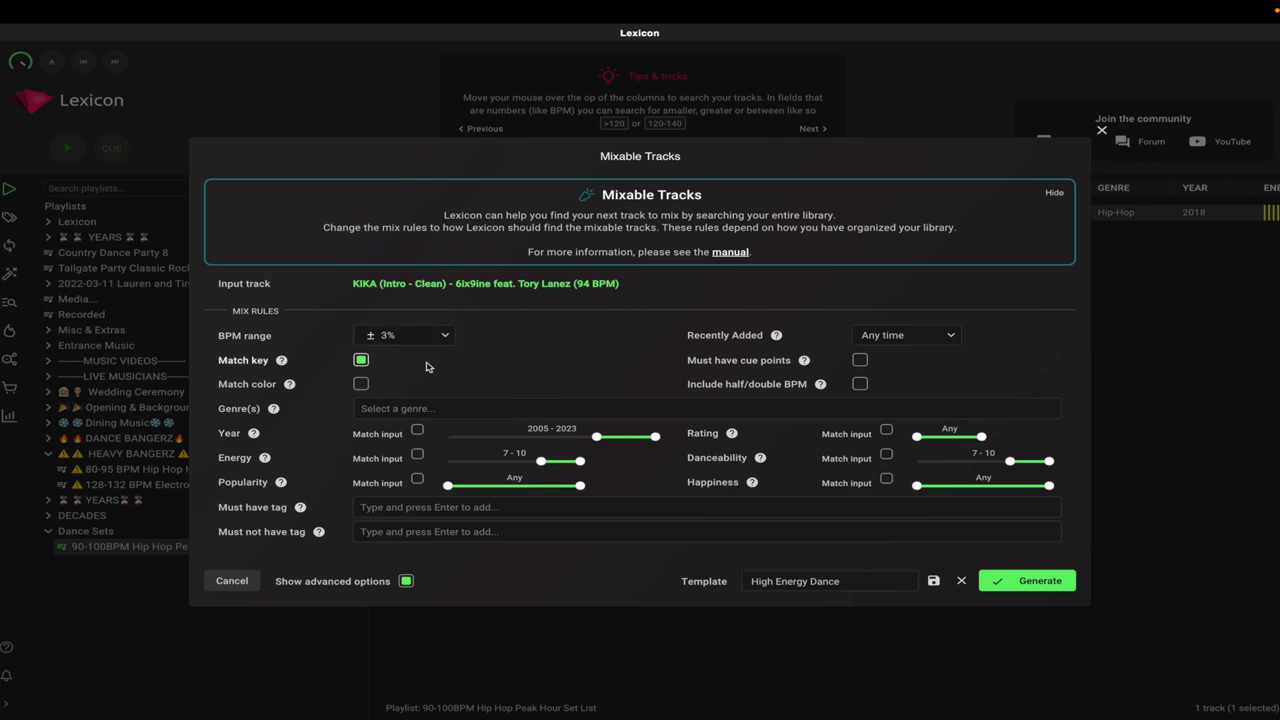
pyautogui.click(405, 336)
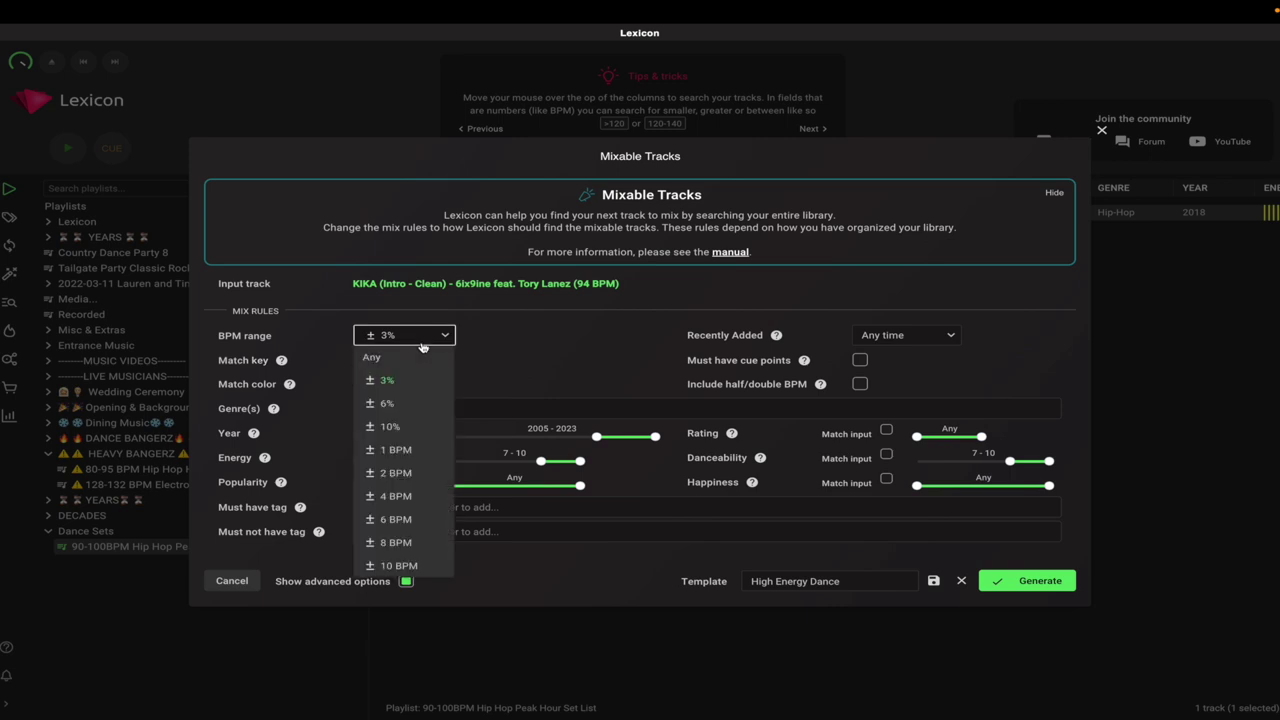
pyautogui.click(388, 404)
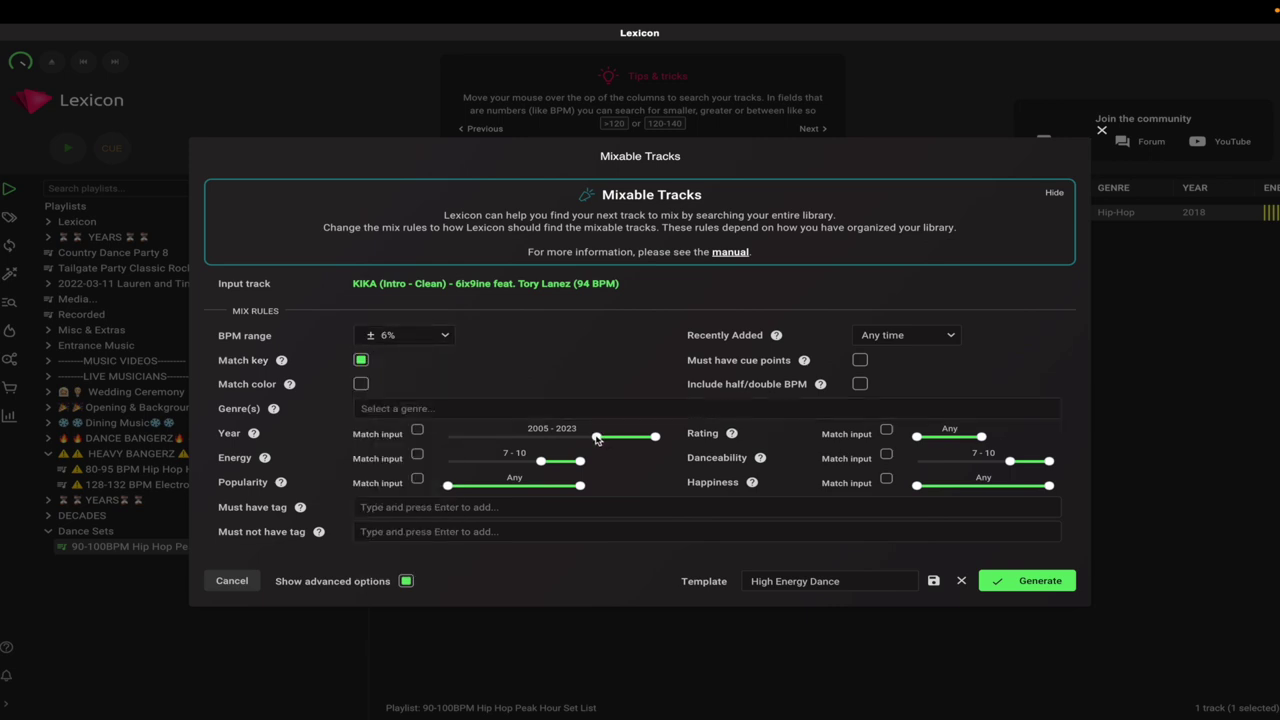
pyautogui.moveTo(602, 438); pyautogui.dragTo(646, 441)
pyautogui.moveTo(1010, 462); pyautogui.dragTo(893, 468)
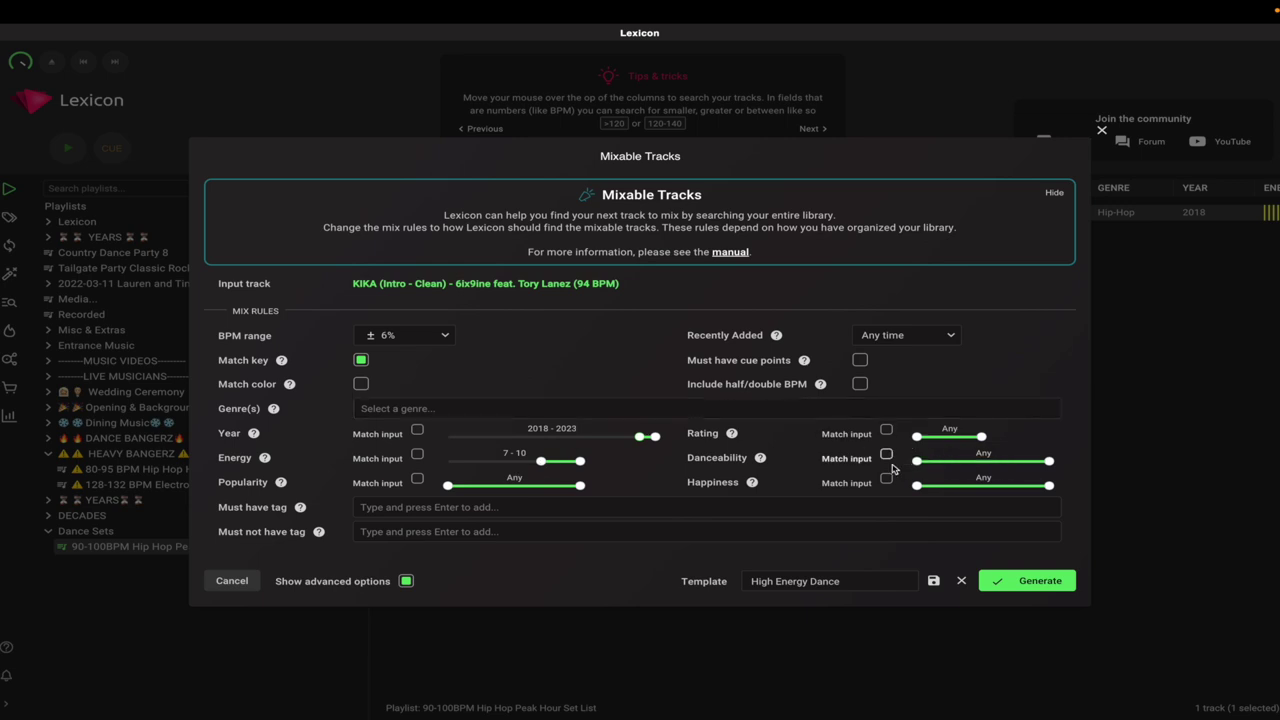
# Add hip hop genres (00's Hip Hop, HIP HOP, Hip Hop / Dancehall, Dembow, EDM, Electro House) and generate matches
pyautogui.click(415, 411)
pyautogui.write('Hip Hop')
pyautogui.press('Return')
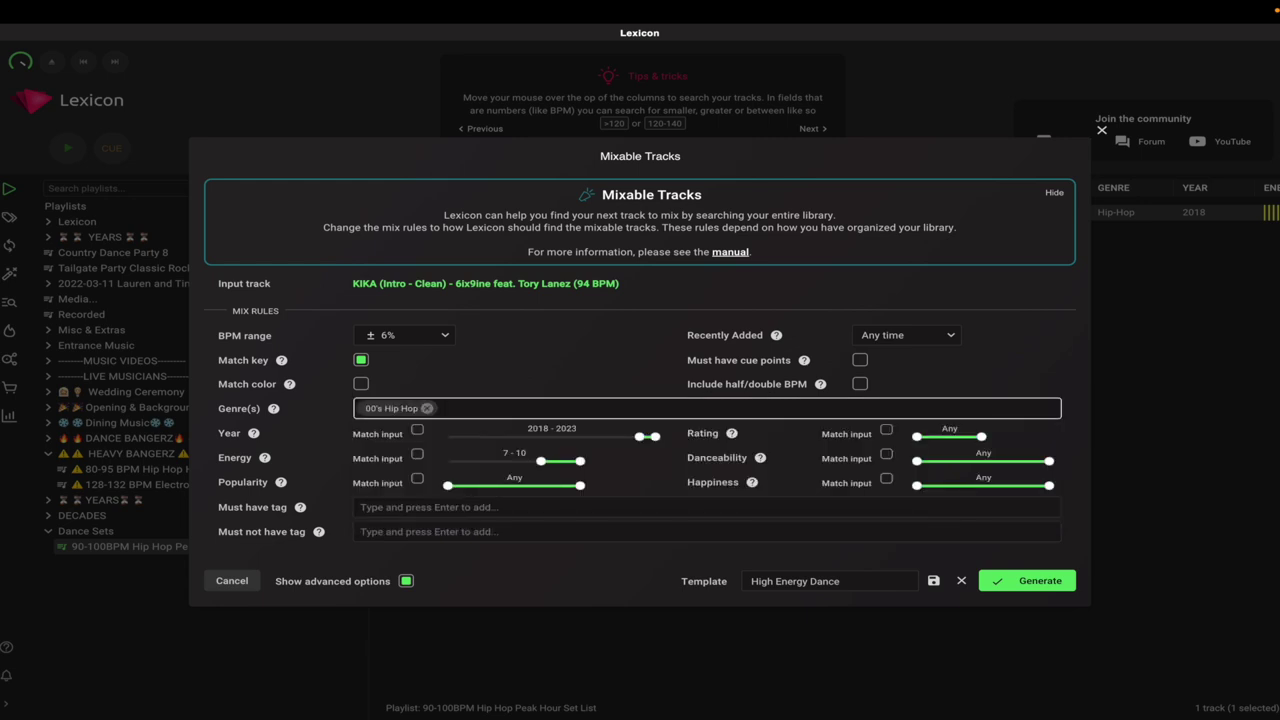
pyautogui.scroll(-5, 500, 480)
pyautogui.click(372, 473)
pyautogui.click(372, 496)
pyautogui.click(405, 519)
pyautogui.click(405, 450)
pyautogui.scroll(-2, 405, 480)
pyautogui.click(405, 474)
pyautogui.click(405, 497)
pyautogui.scroll(-2, 405, 490)
pyautogui.click(405, 474)
pyautogui.click(405, 497)
pyautogui.click(409, 497)
pyautogui.click(410, 518)
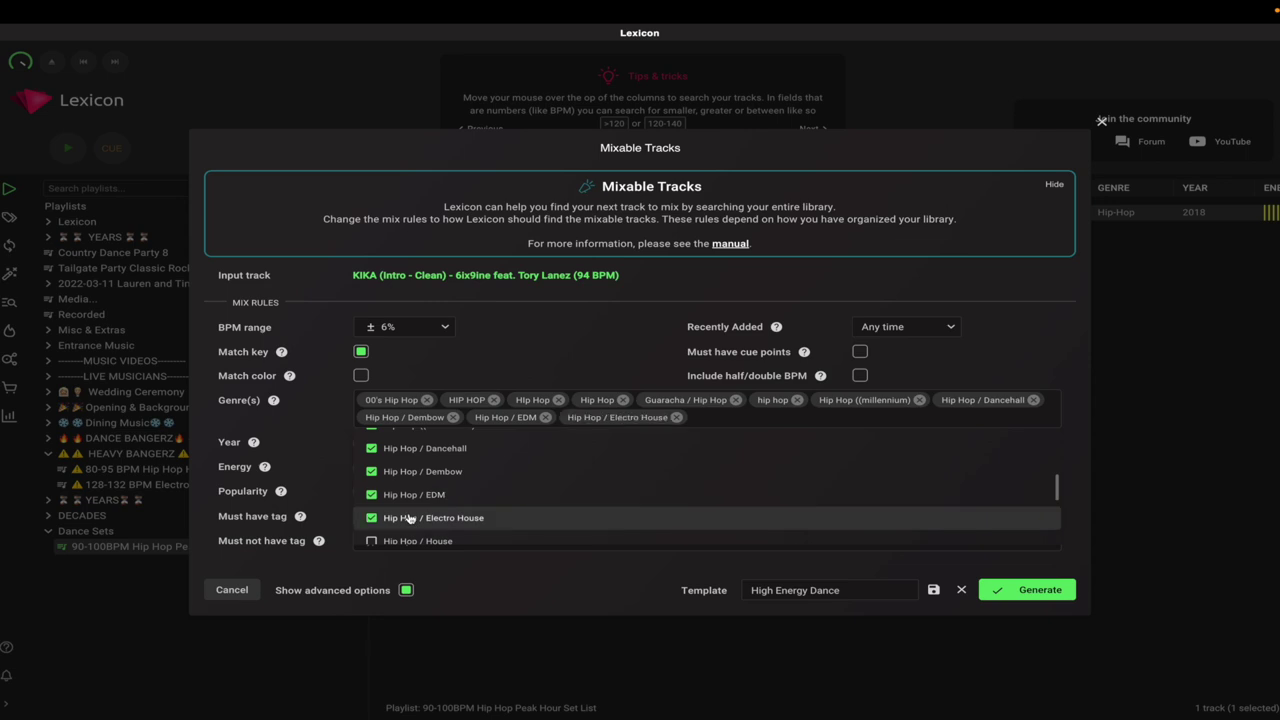
pyautogui.click(652, 586)
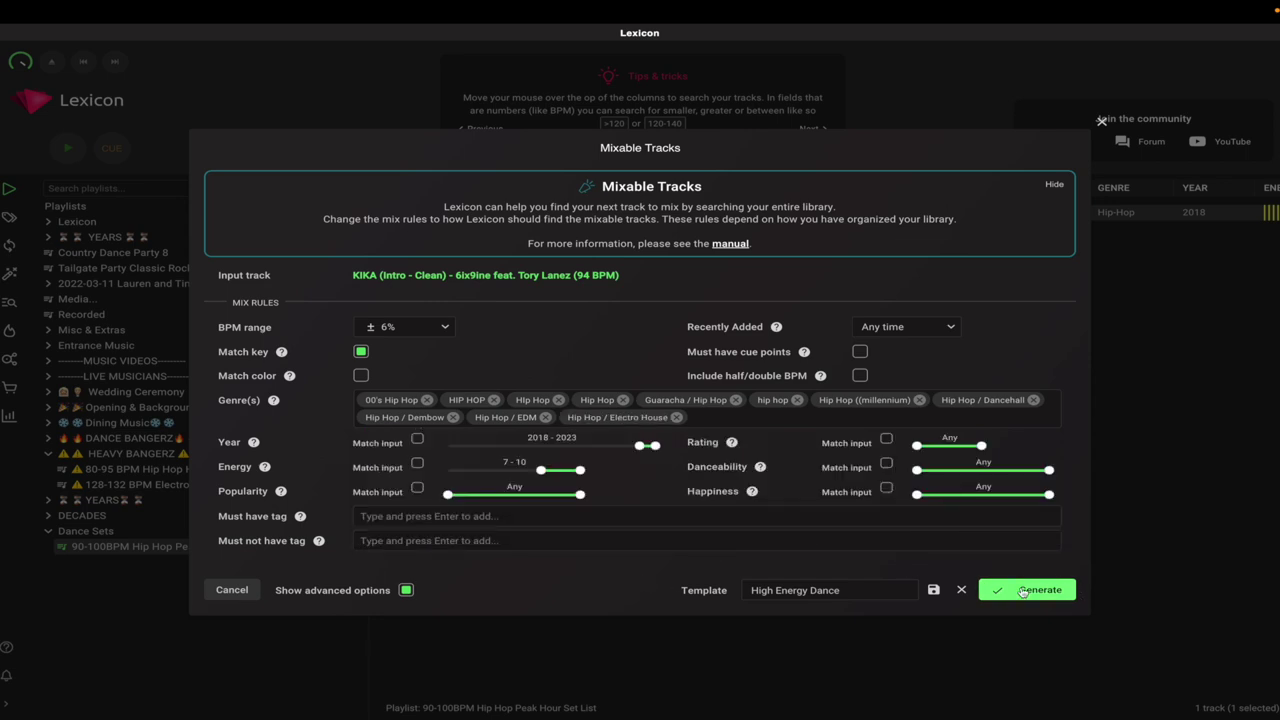
pyautogui.click(1022, 590)
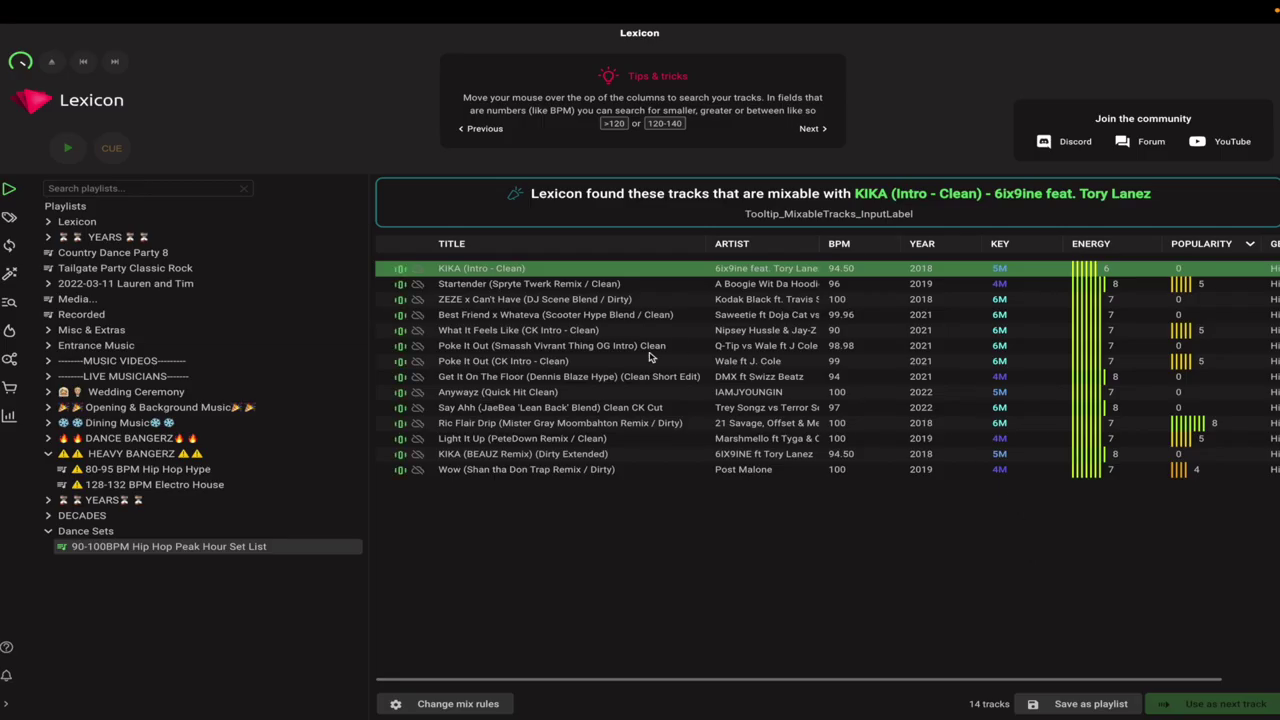
# Add Best Friend x Whateva, chain matches via Ric Flair Drip and Tipsy, then open the set playlist
pyautogui.click(603, 318)
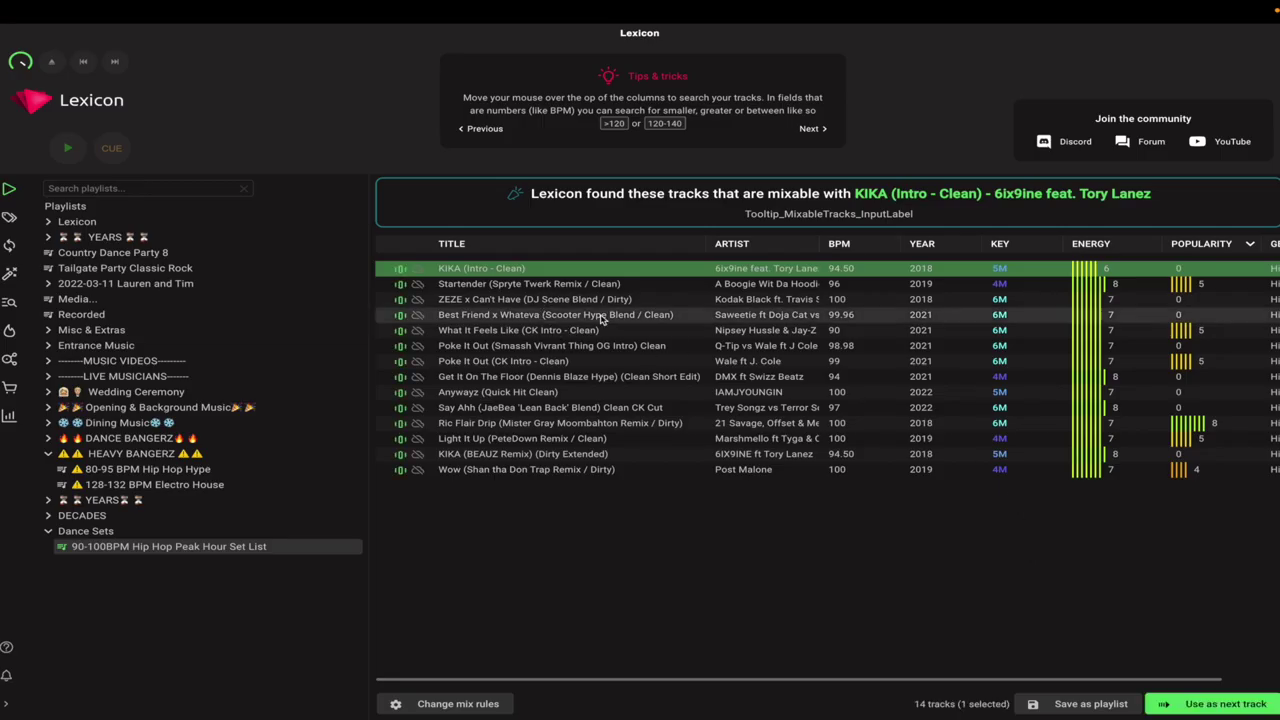
pyautogui.moveTo(518, 318); pyautogui.dragTo(185, 552)
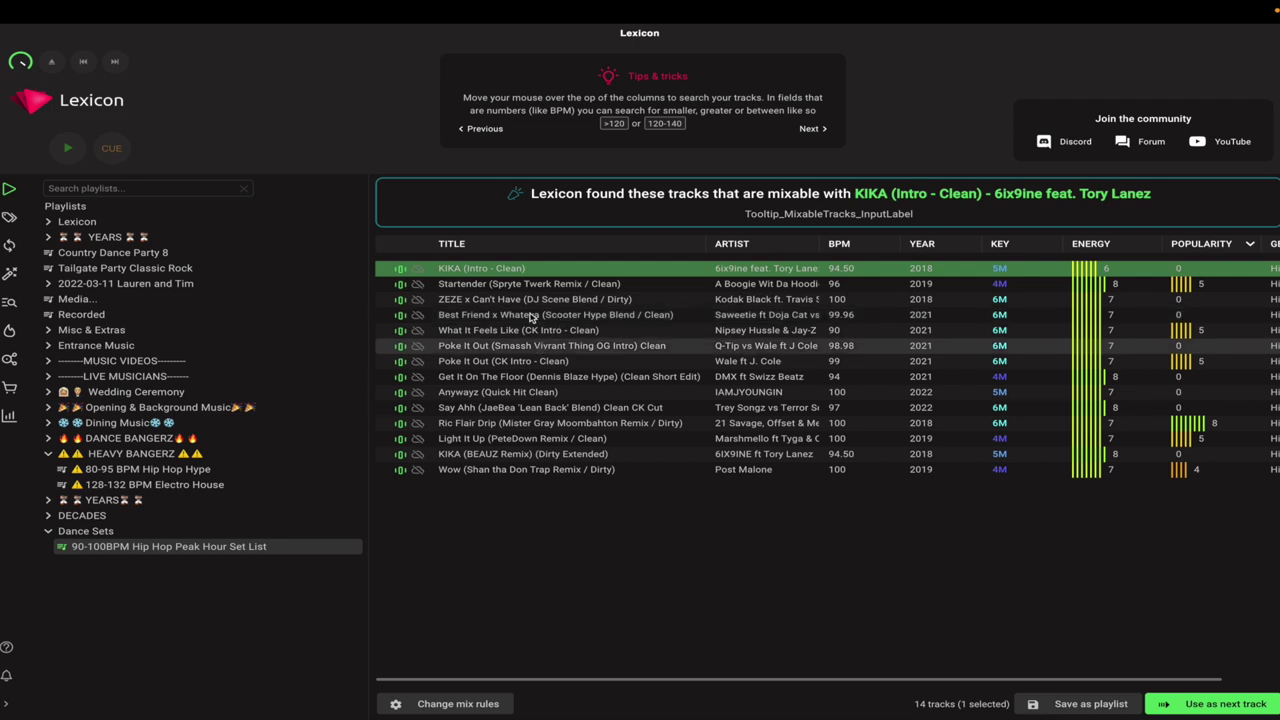
pyautogui.click(1201, 706)
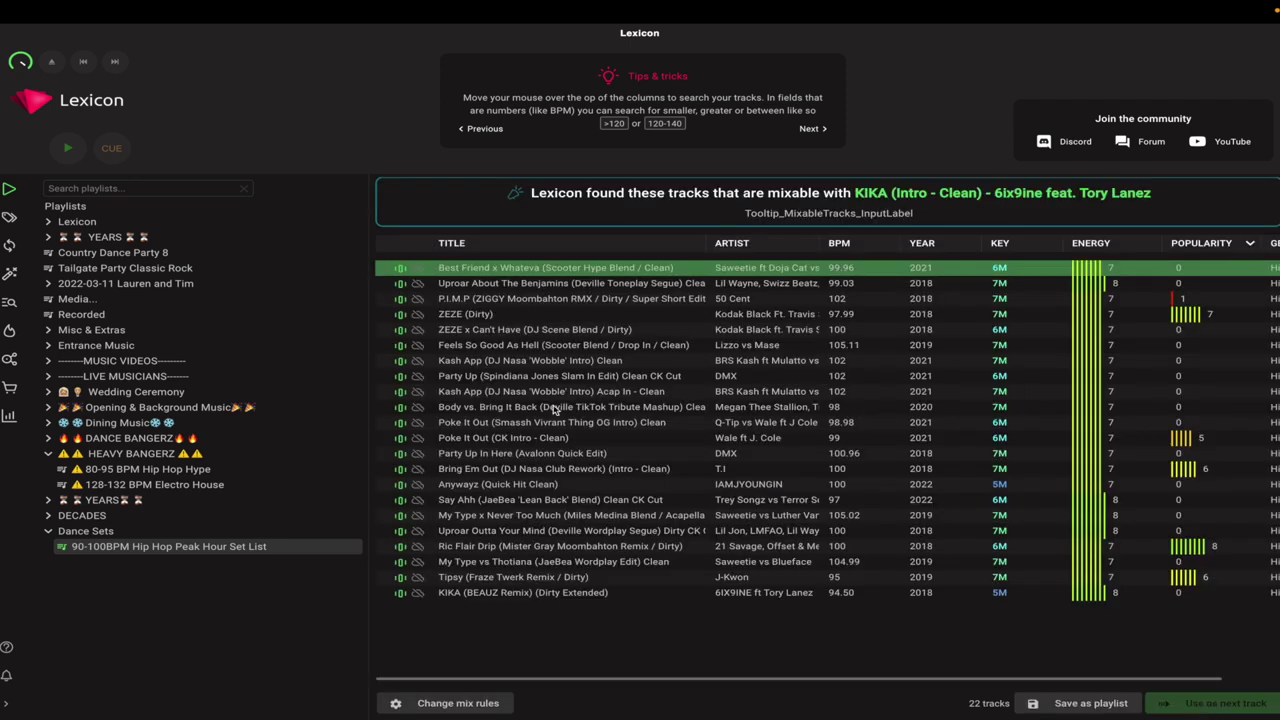
pyautogui.click(560, 546)
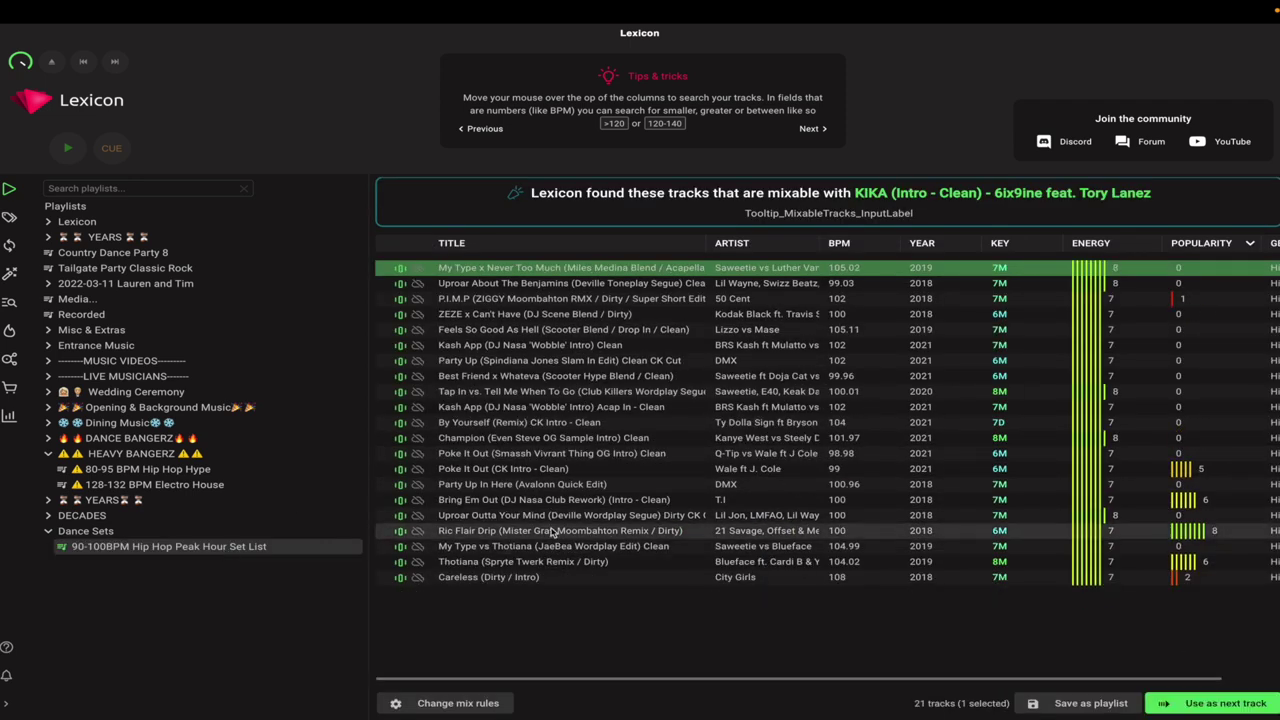
pyautogui.click(515, 580)
pyautogui.click(529, 286)
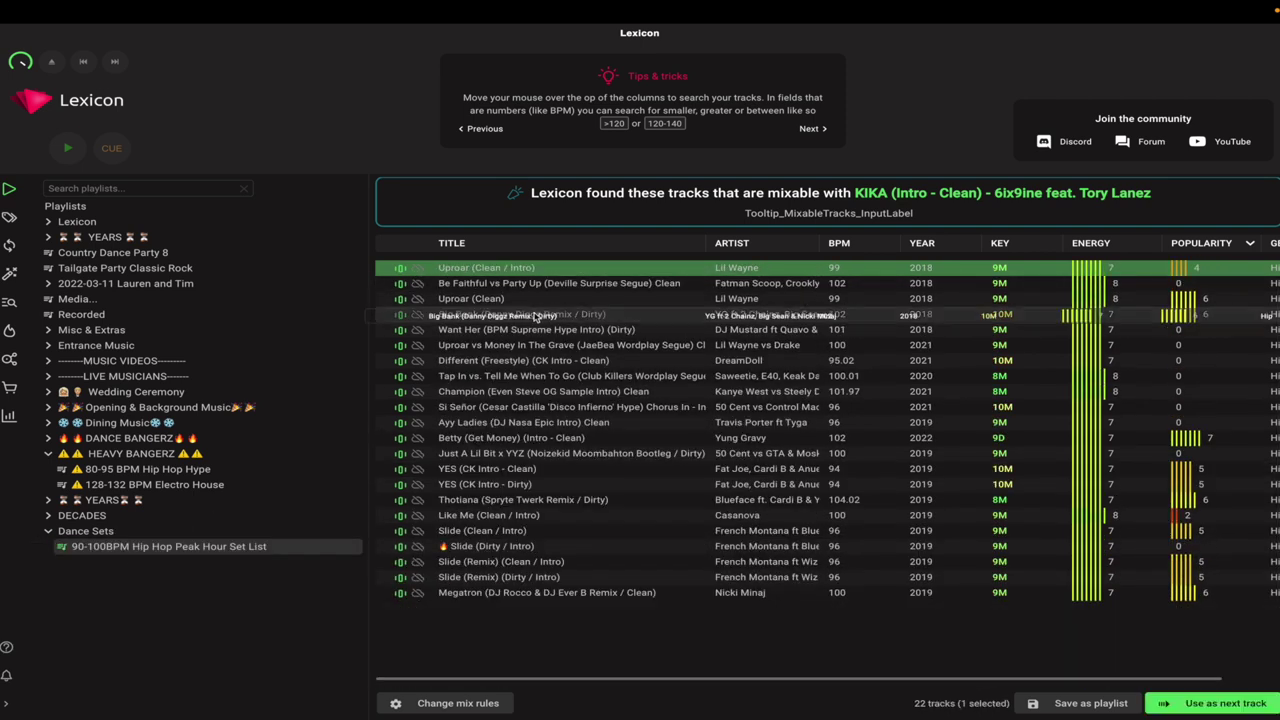
pyautogui.click(130, 538)
pyautogui.click(132, 547)
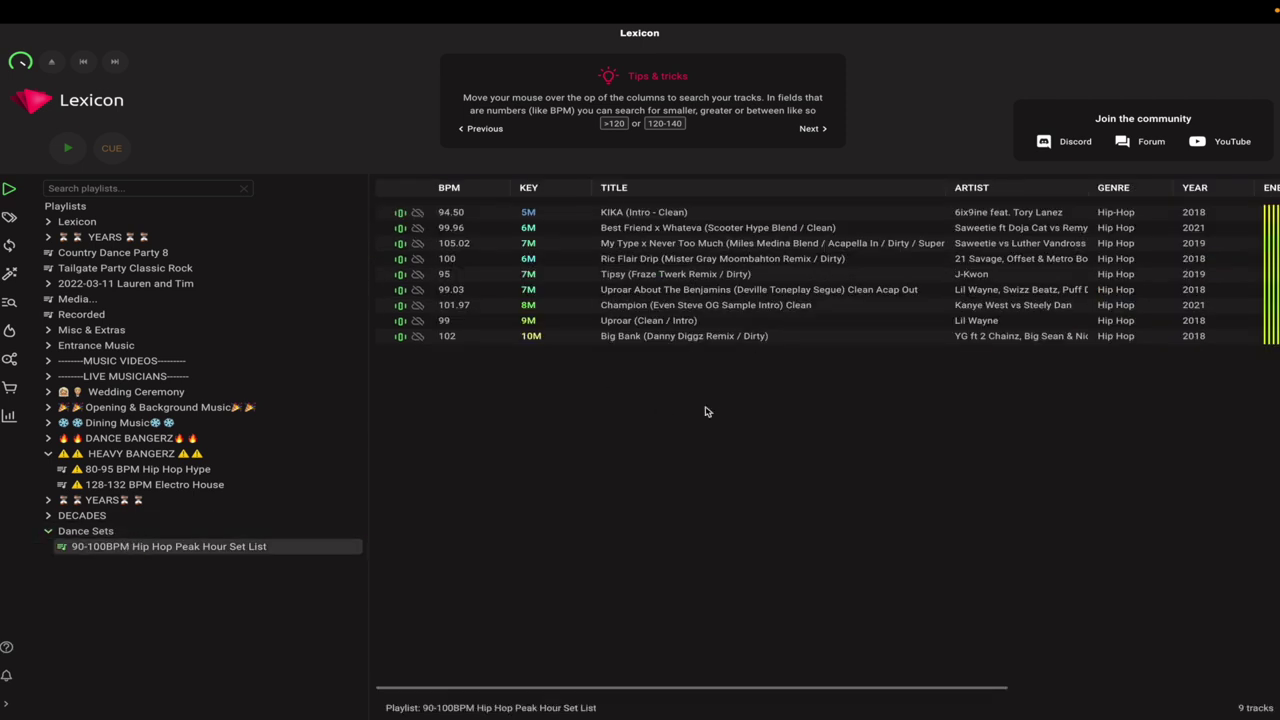